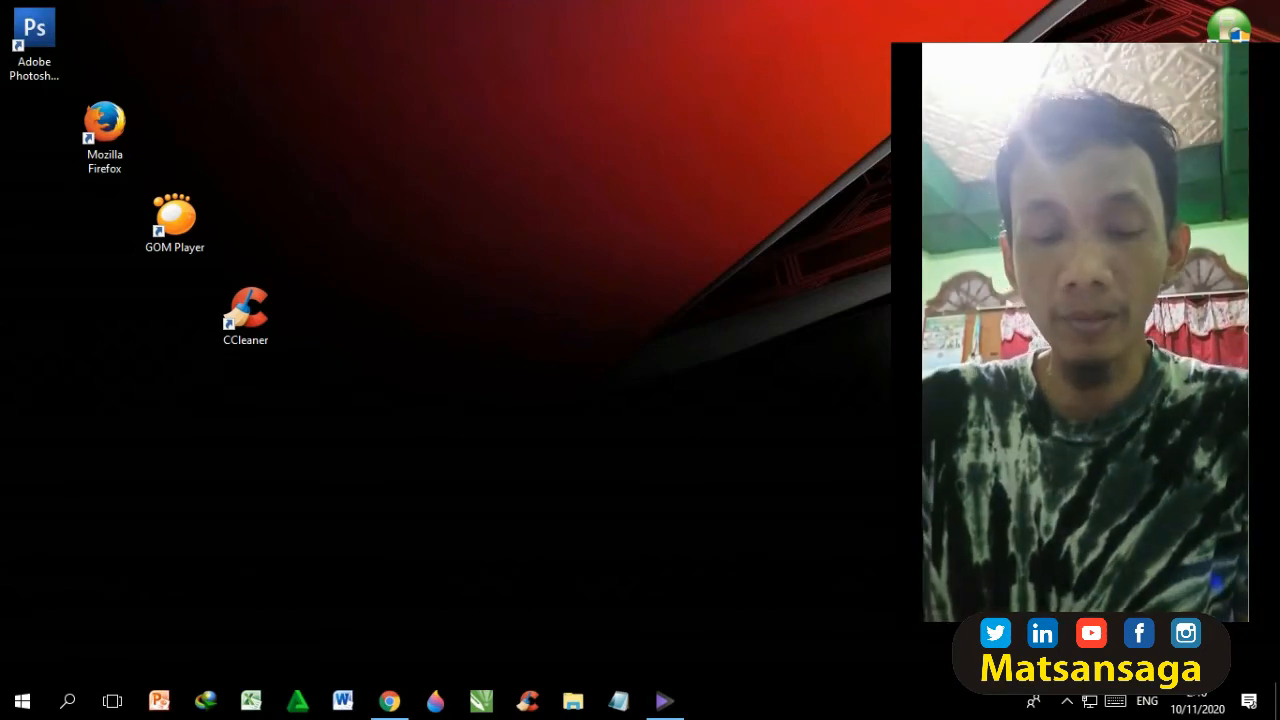
- Launch the EclipseCrossword desktop app
key("super")
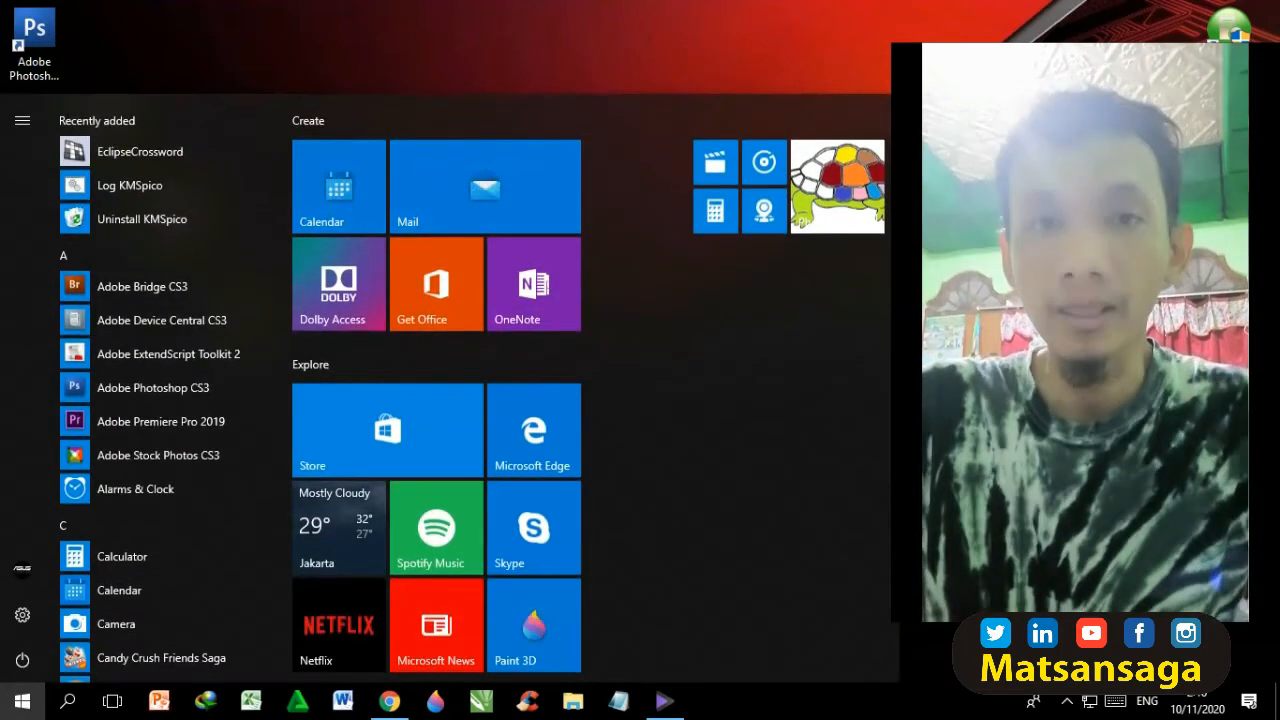
type("ecl")
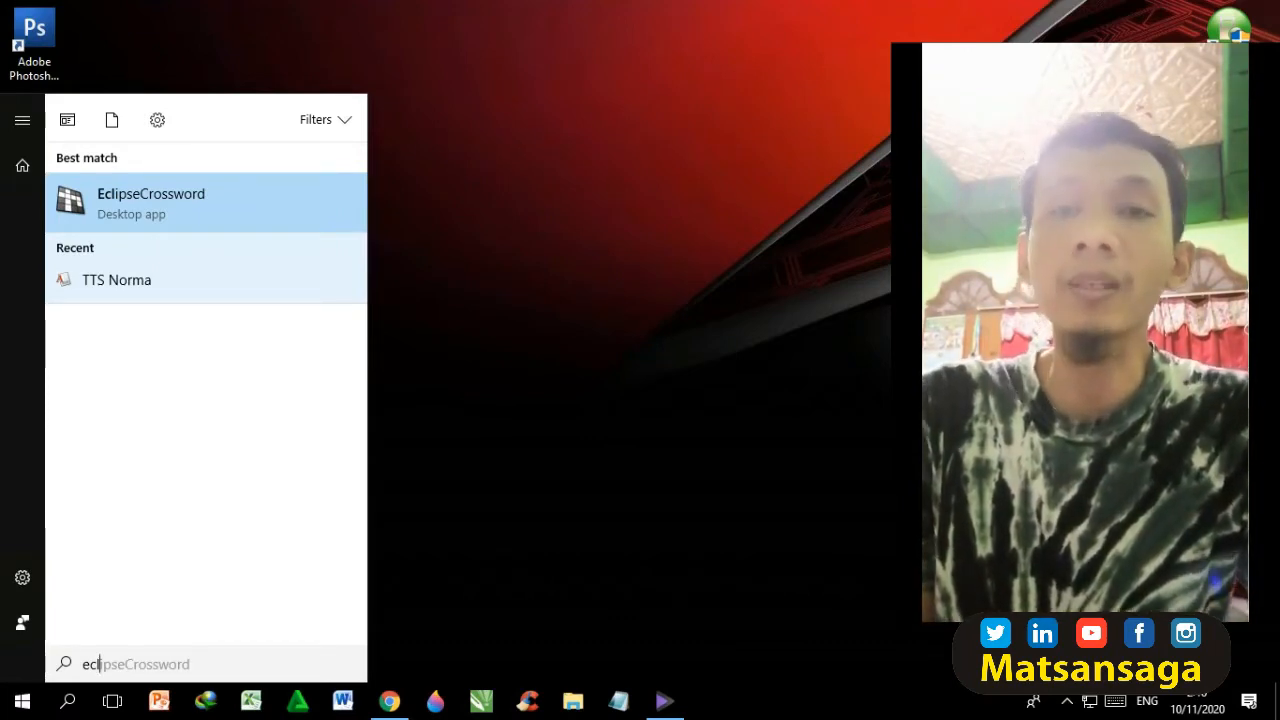
key("Return")
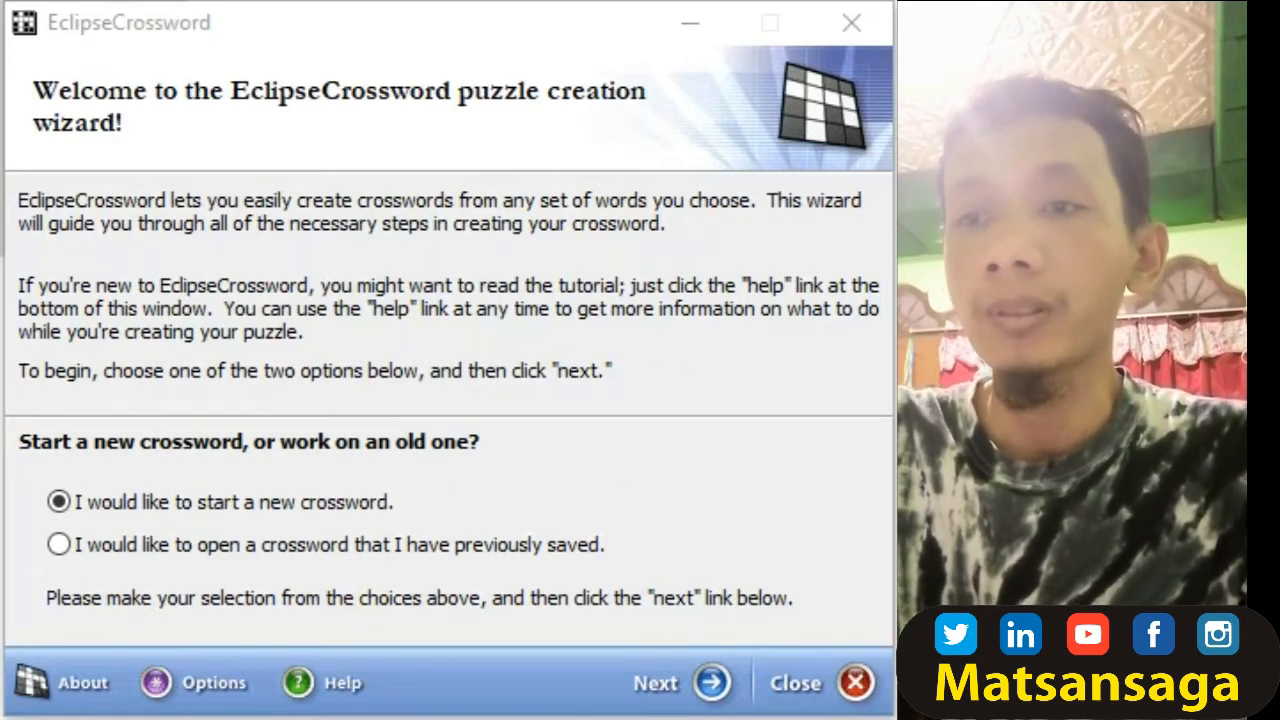
- Choose to start a new crossword in the welcome wizard and continue to the word list choice
key("Tab")
key("Tab")
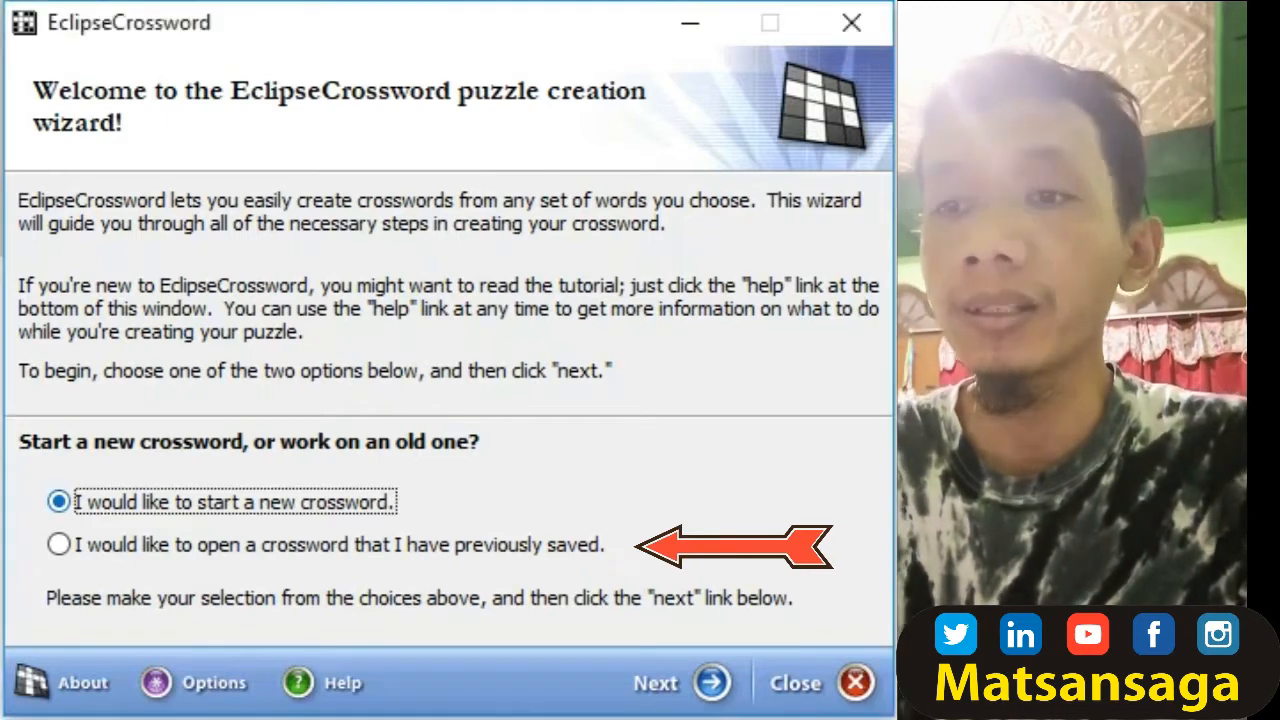
key("space")
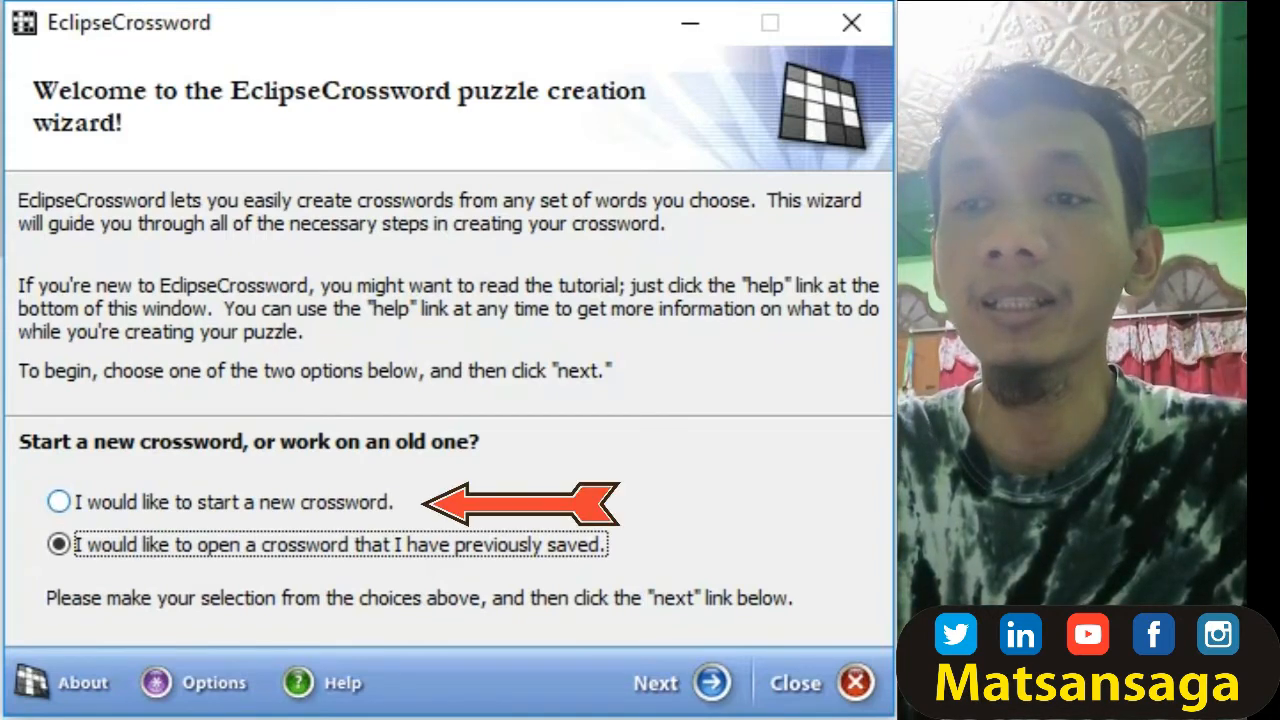
left_click(59, 502)
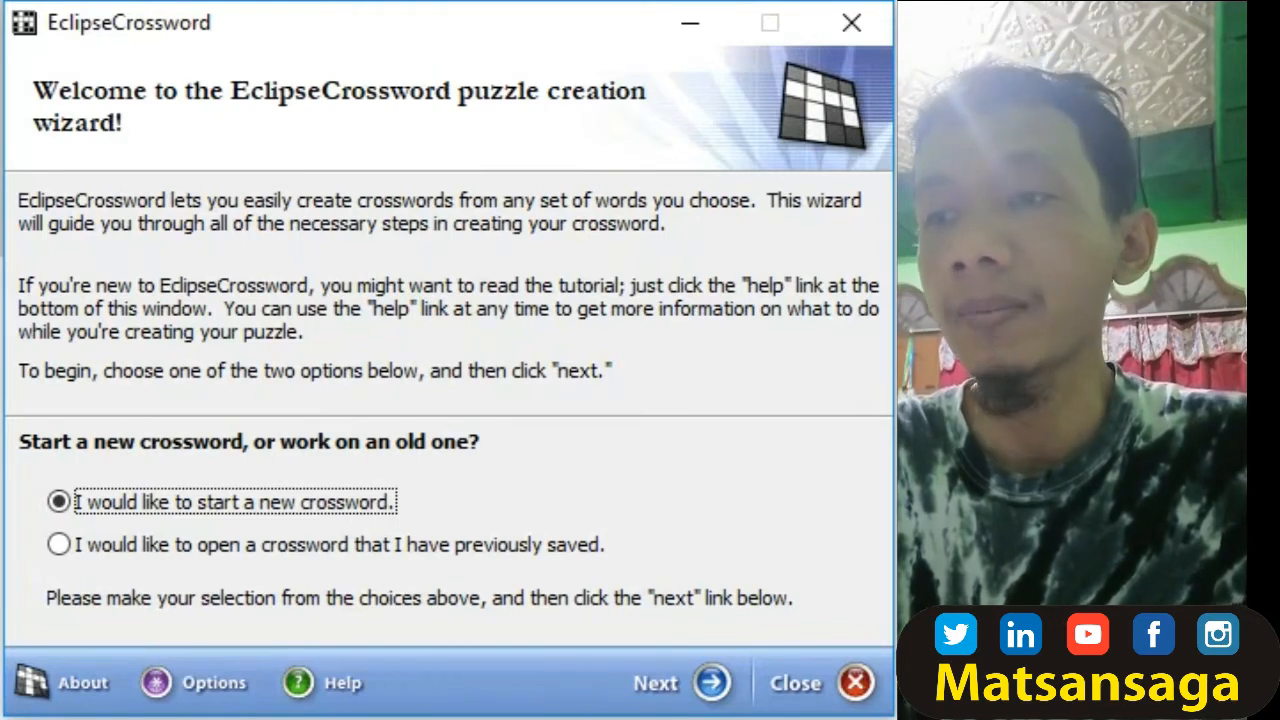
left_click(684, 683)
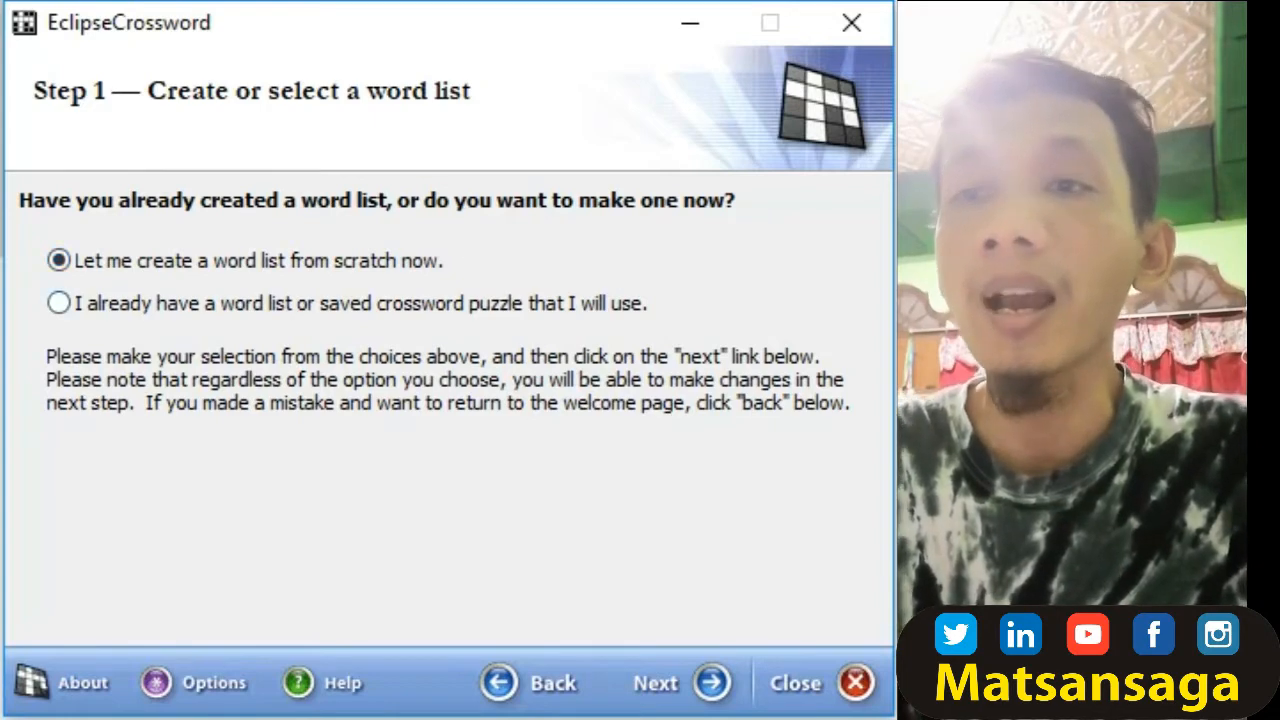
- Choose to create a word list from scratch and proceed to the word list editor
left_click(59, 303)
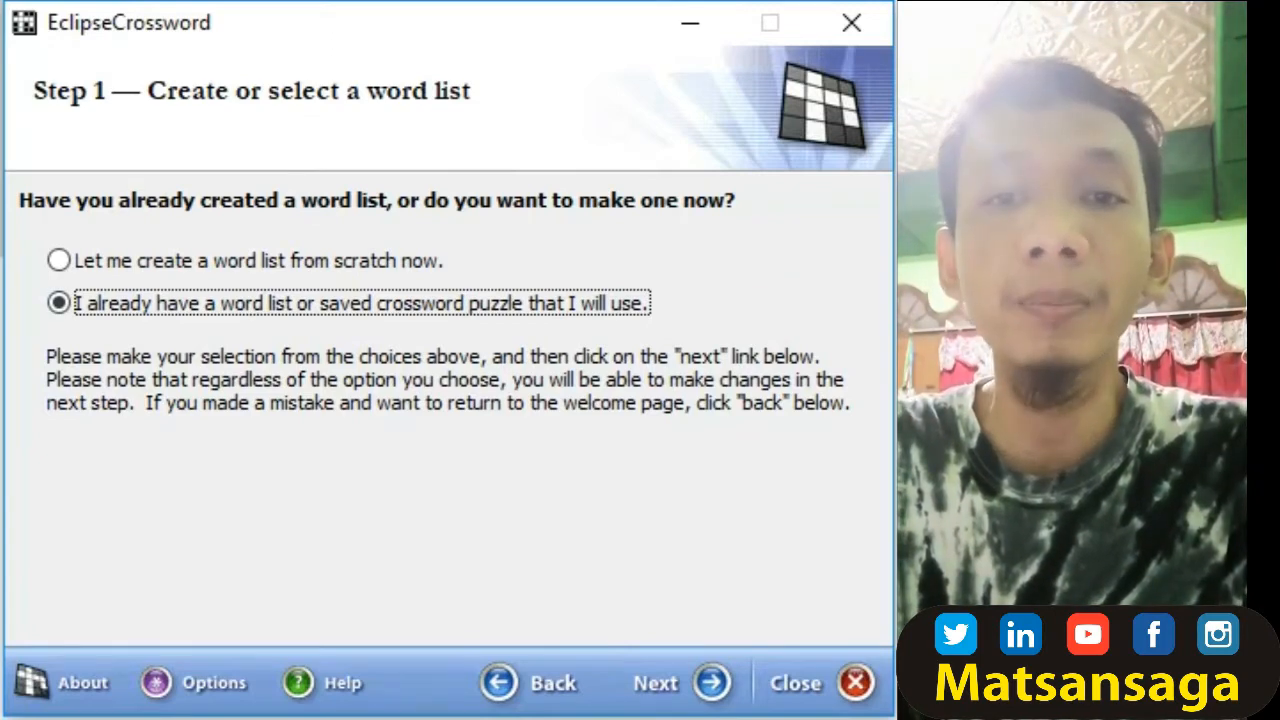
left_click(59, 260)
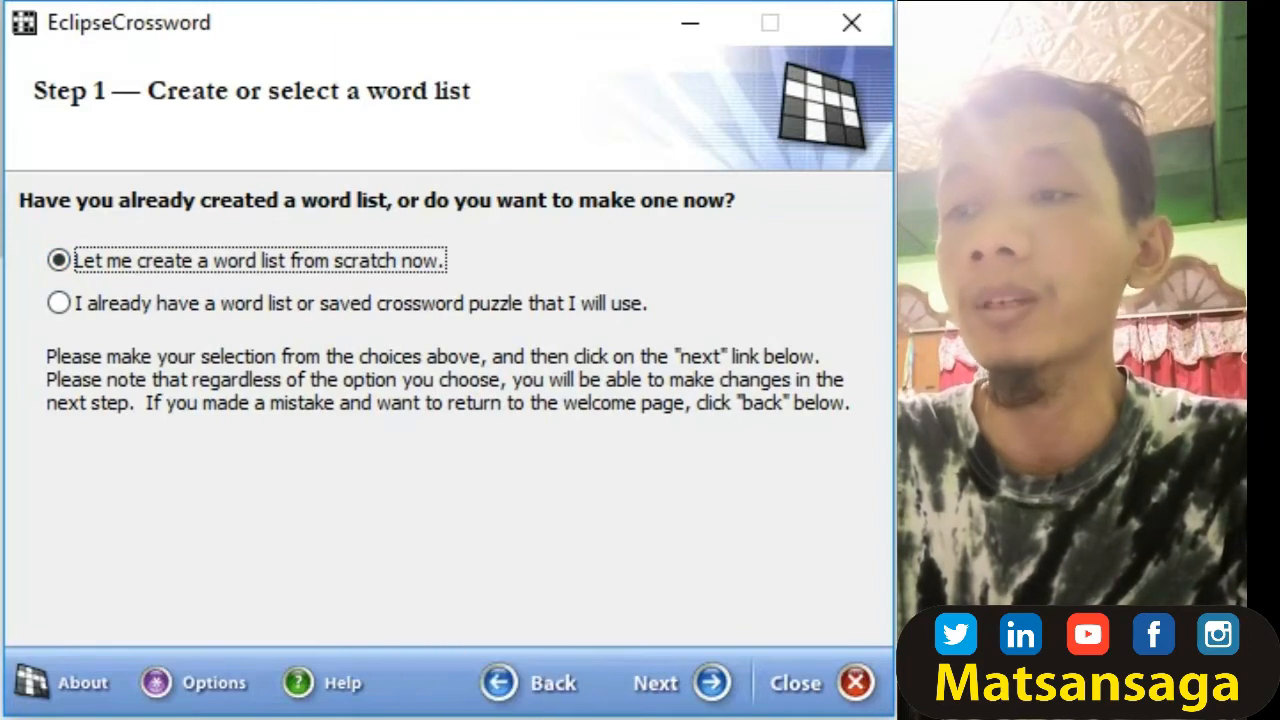
left_click(684, 683)
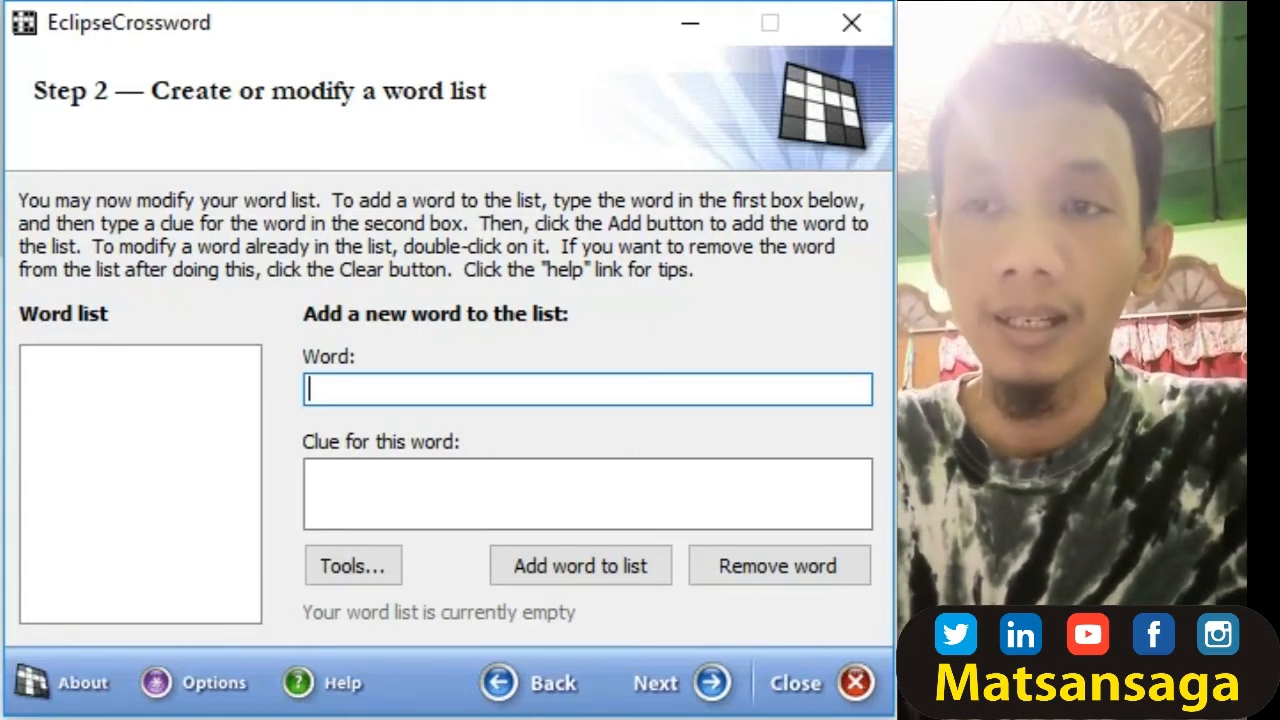
left_click(140, 440)
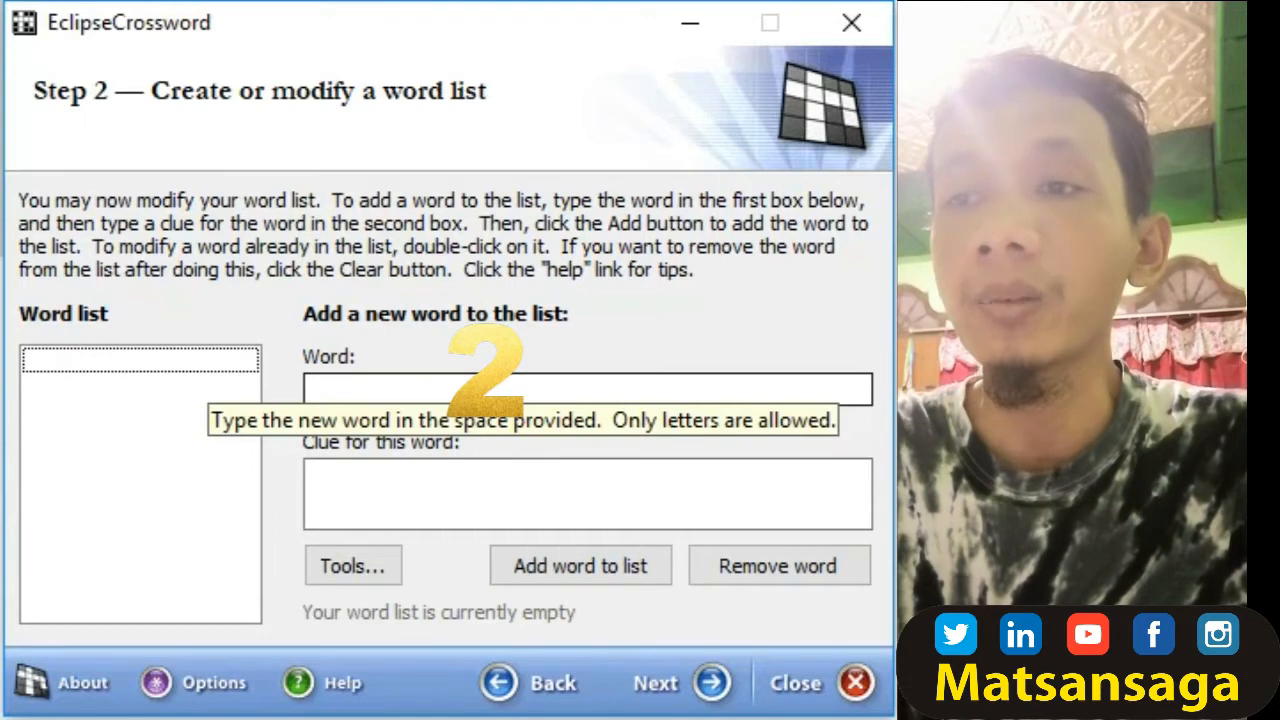
left_click(524, 390)
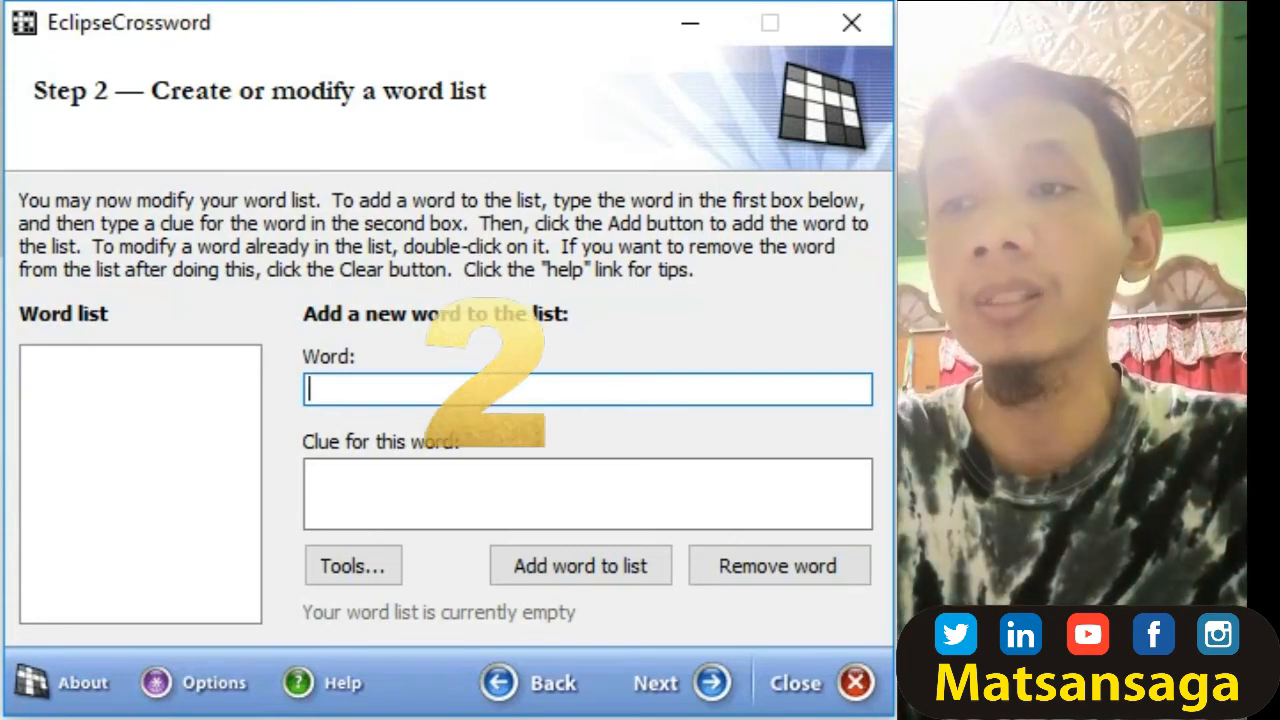
left_click(588, 494)
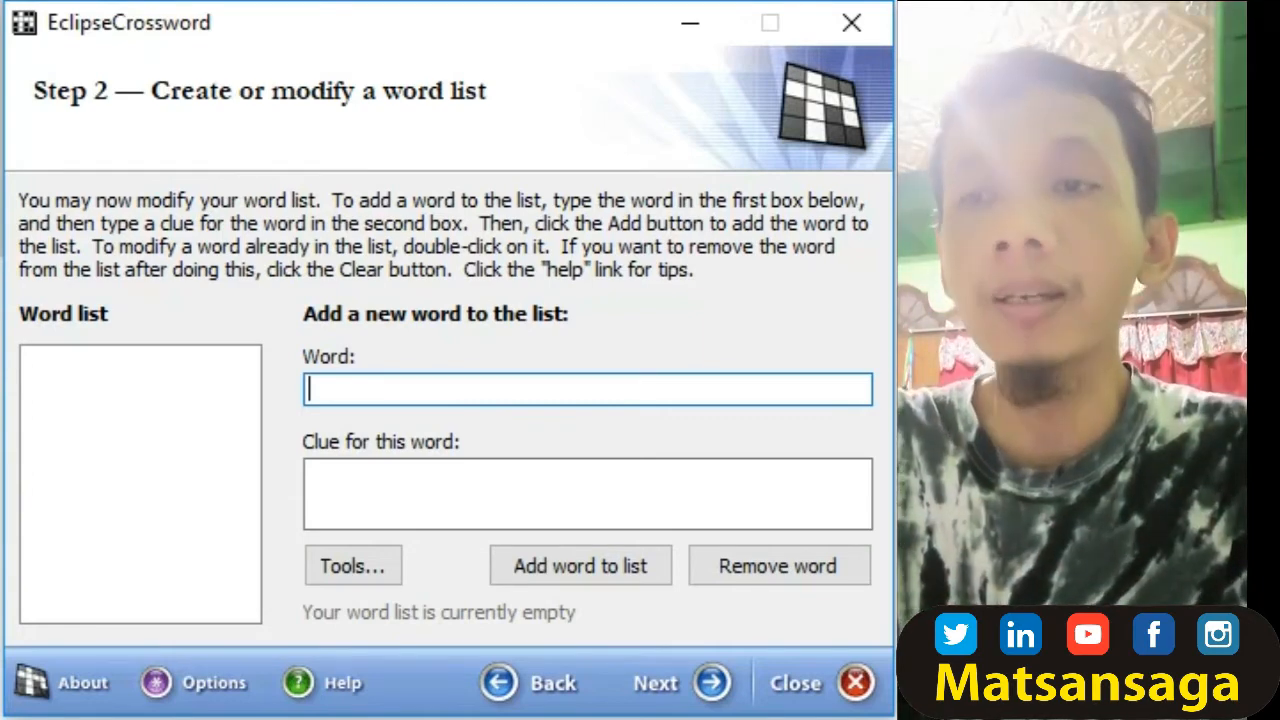
- Add the word NORMA to the word list with the clue "Aturan tata kehidupan dalam pergaulan di masyarakat"
type("norma")
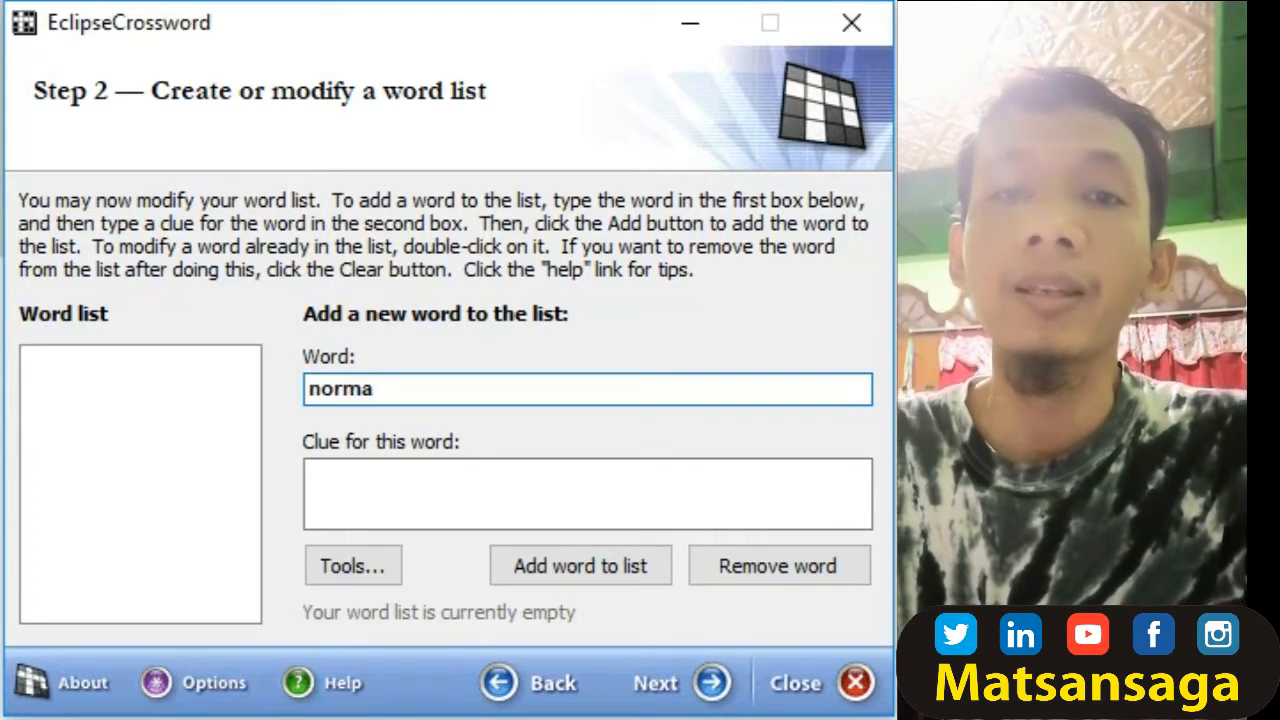
left_click(310, 477)
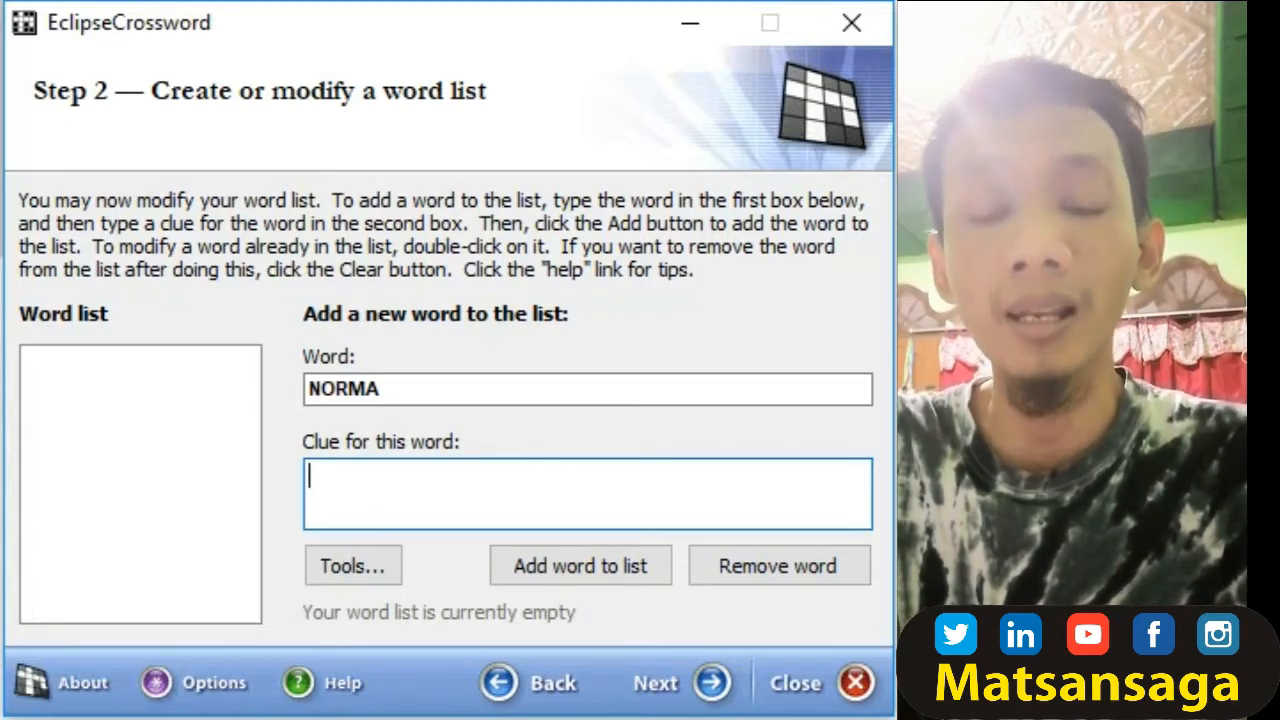
type("Aturan")
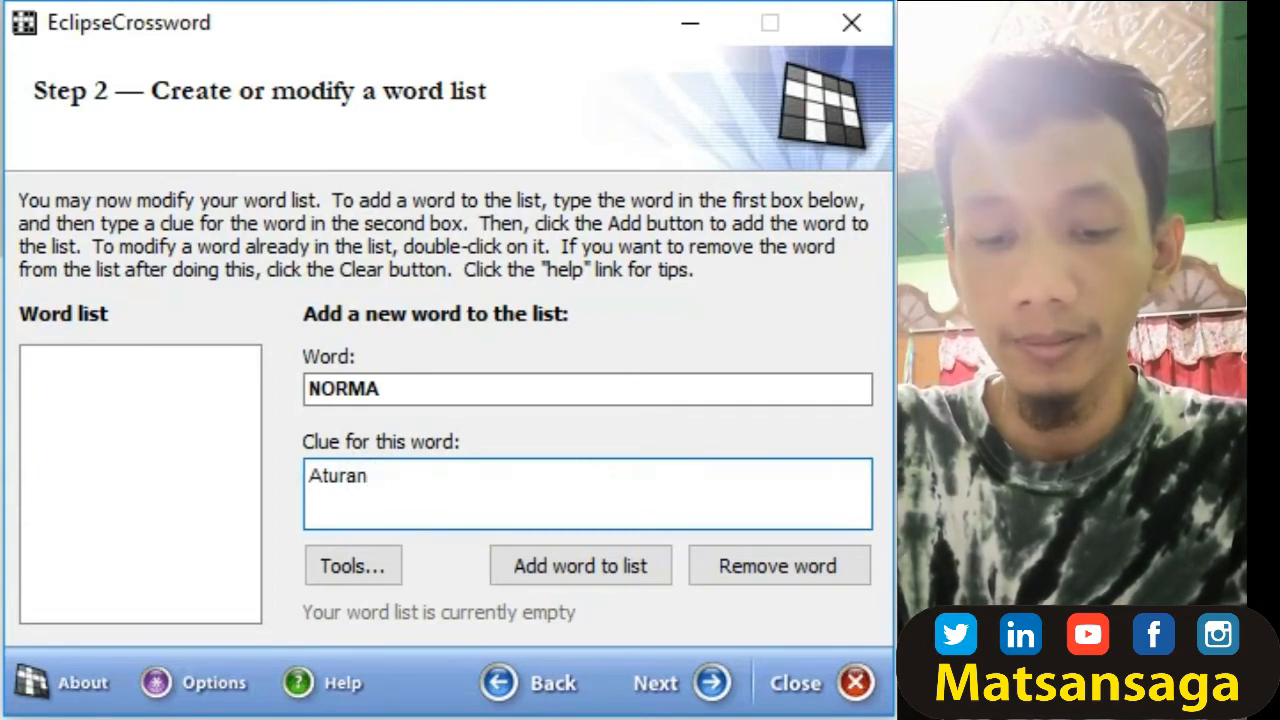
type(" tata kehi")
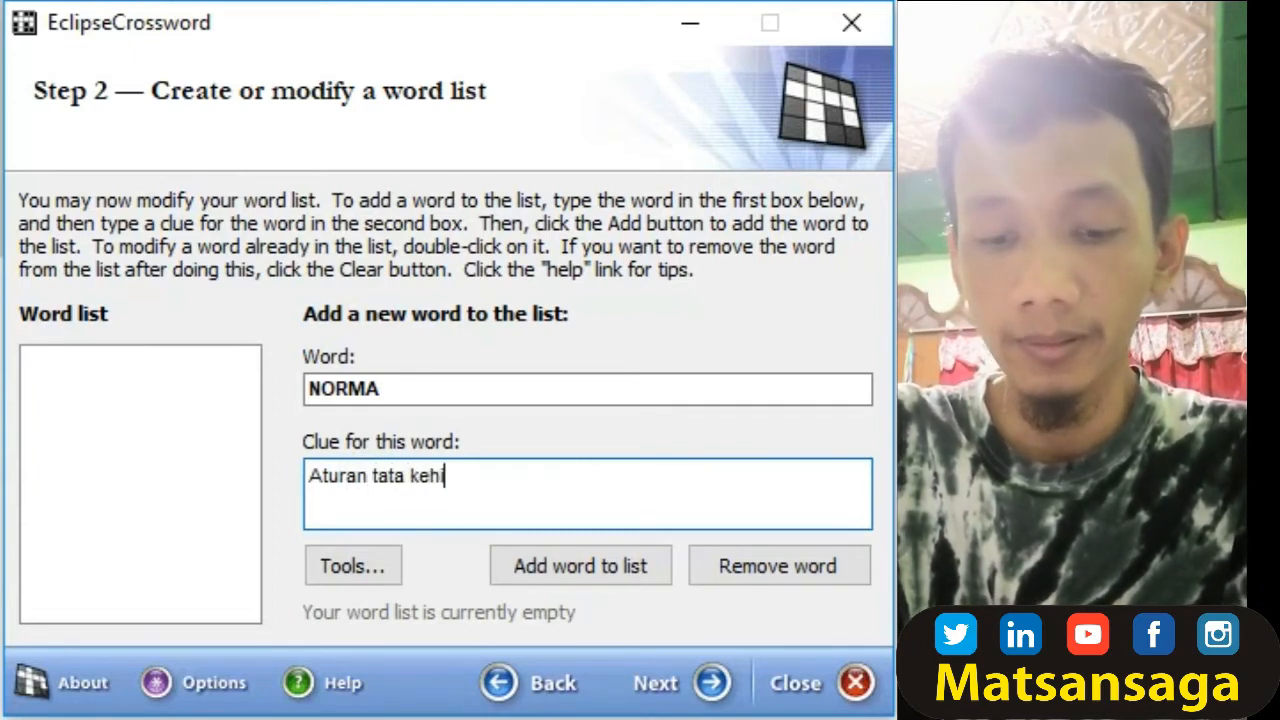
type("dupa")
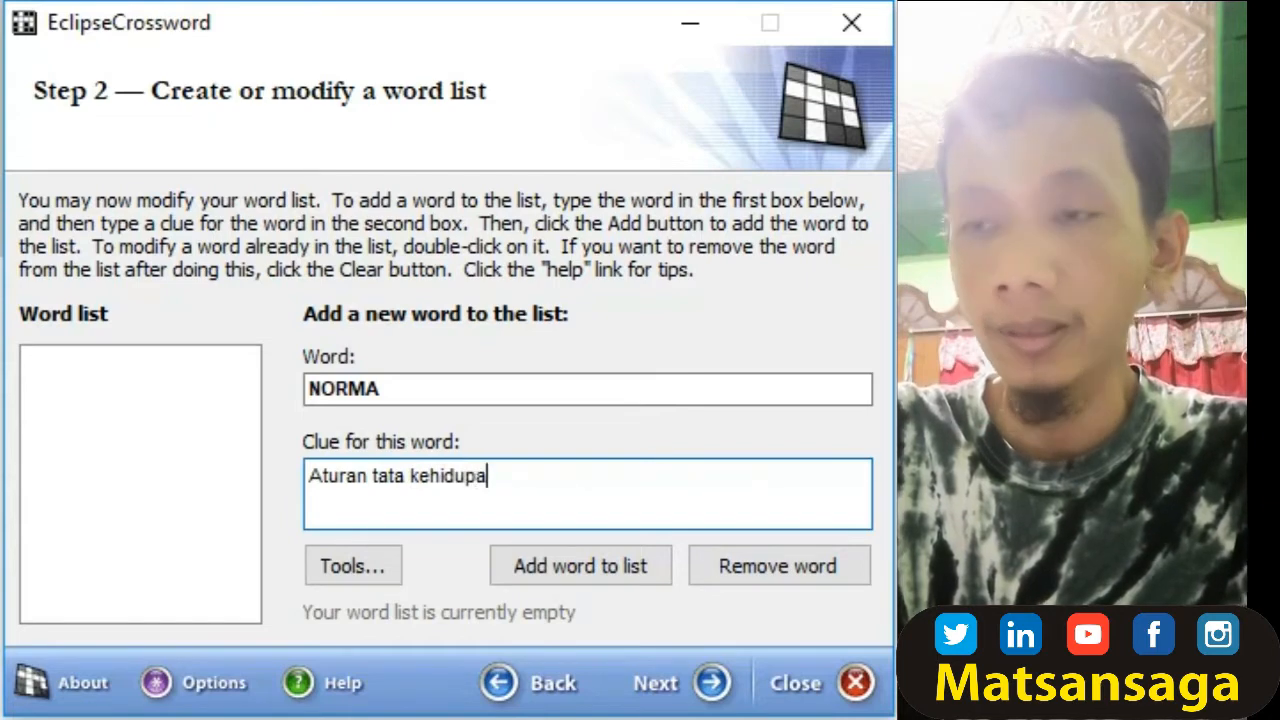
type("n dalam ")
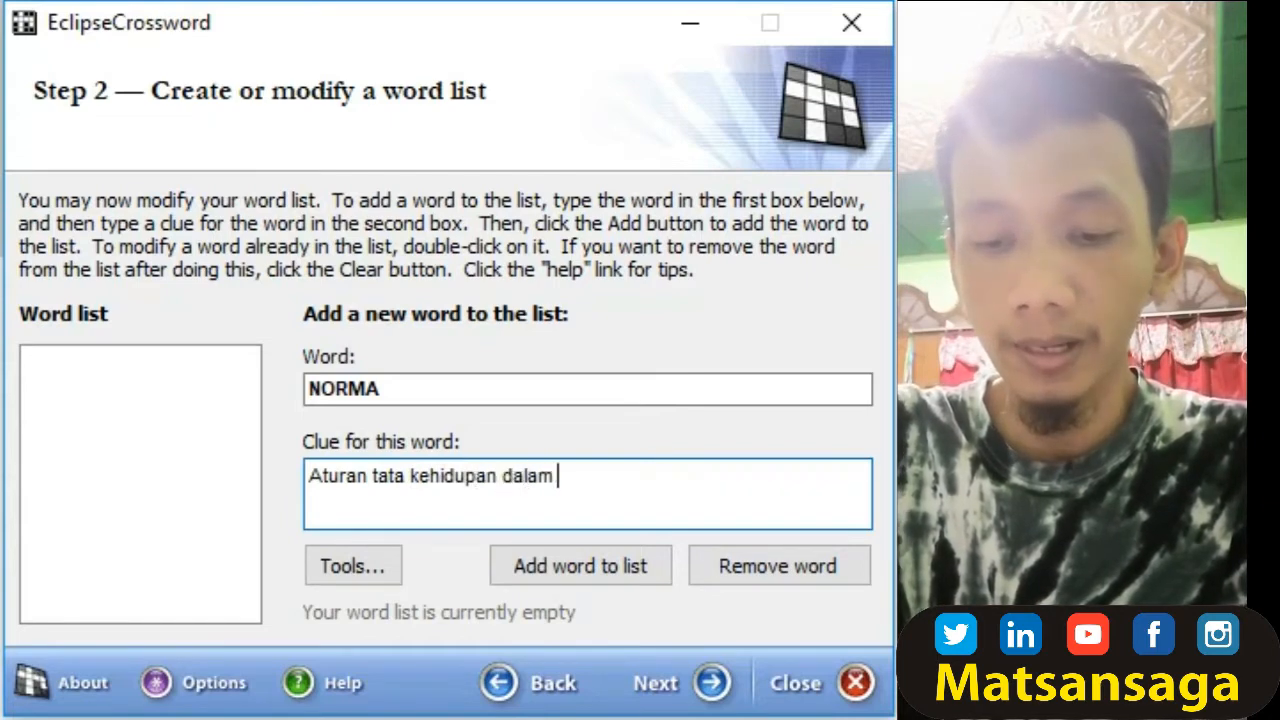
type("pergaulan d")
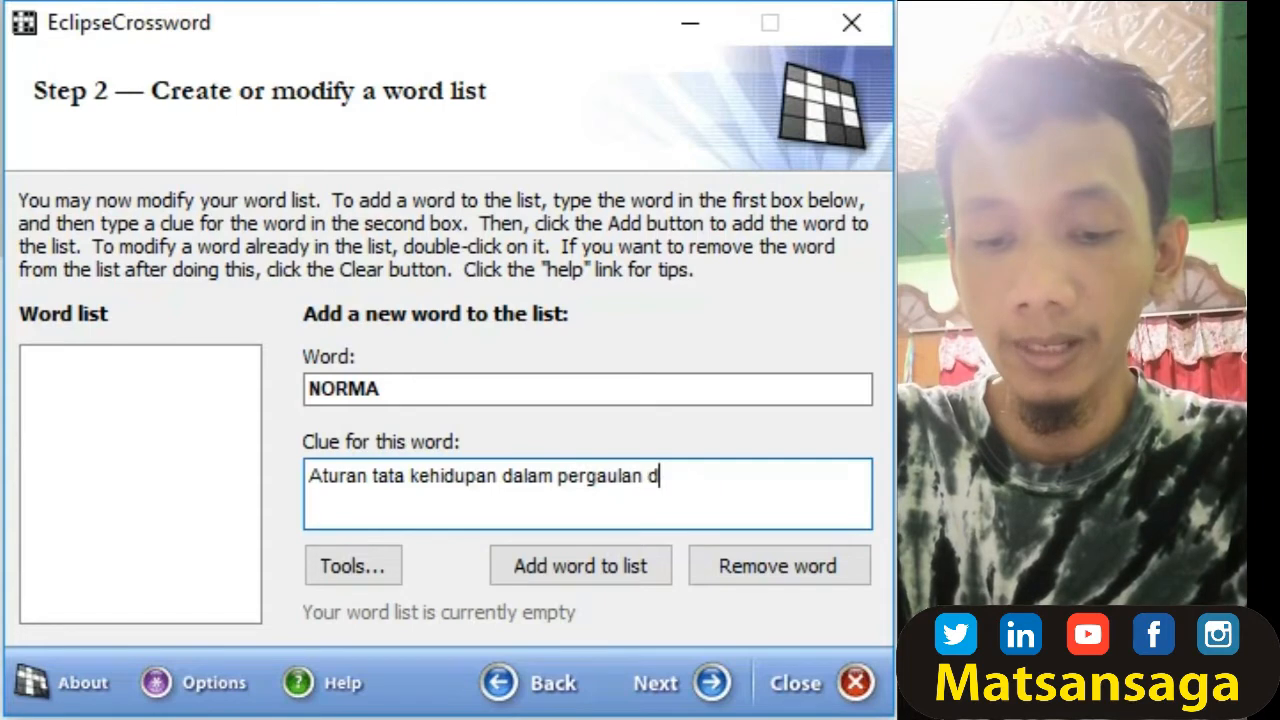
type("i masyar")
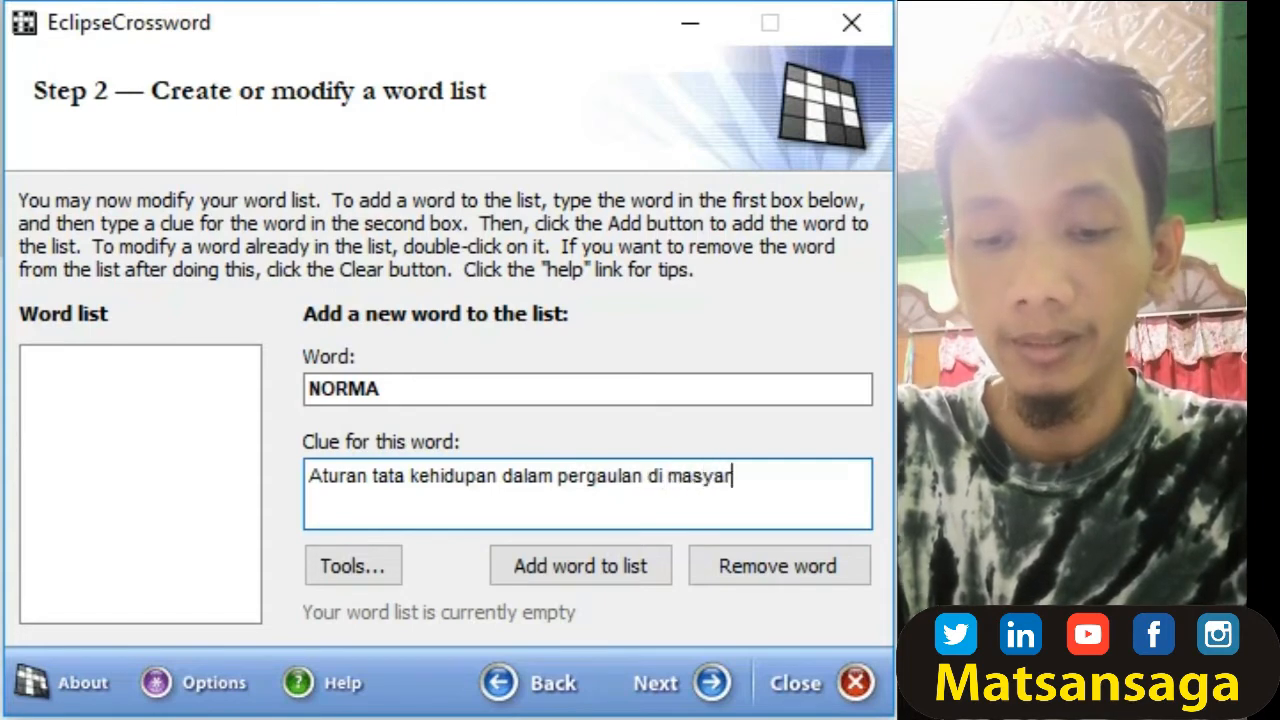
type("akat")
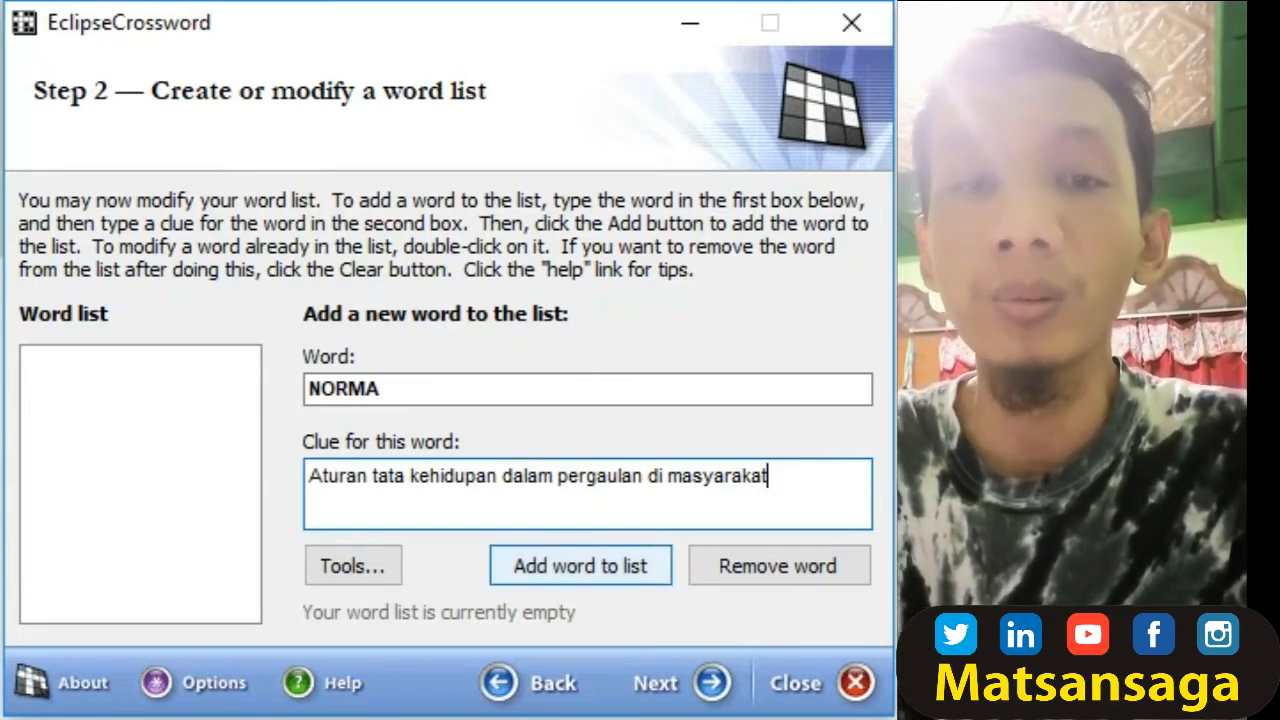
left_click(580, 565)
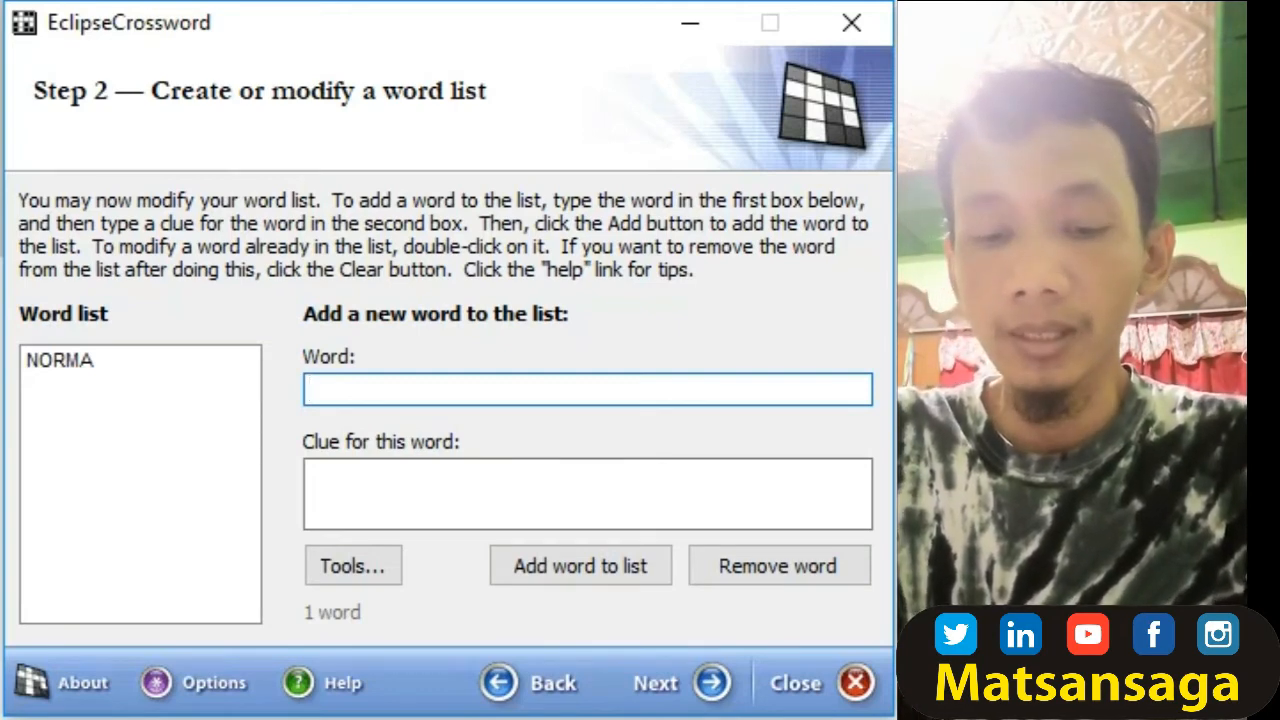
- Add the word PENJARA to the word list with the clue "Sanksi bagi pelanggar norma hukum"
type("Penjara")
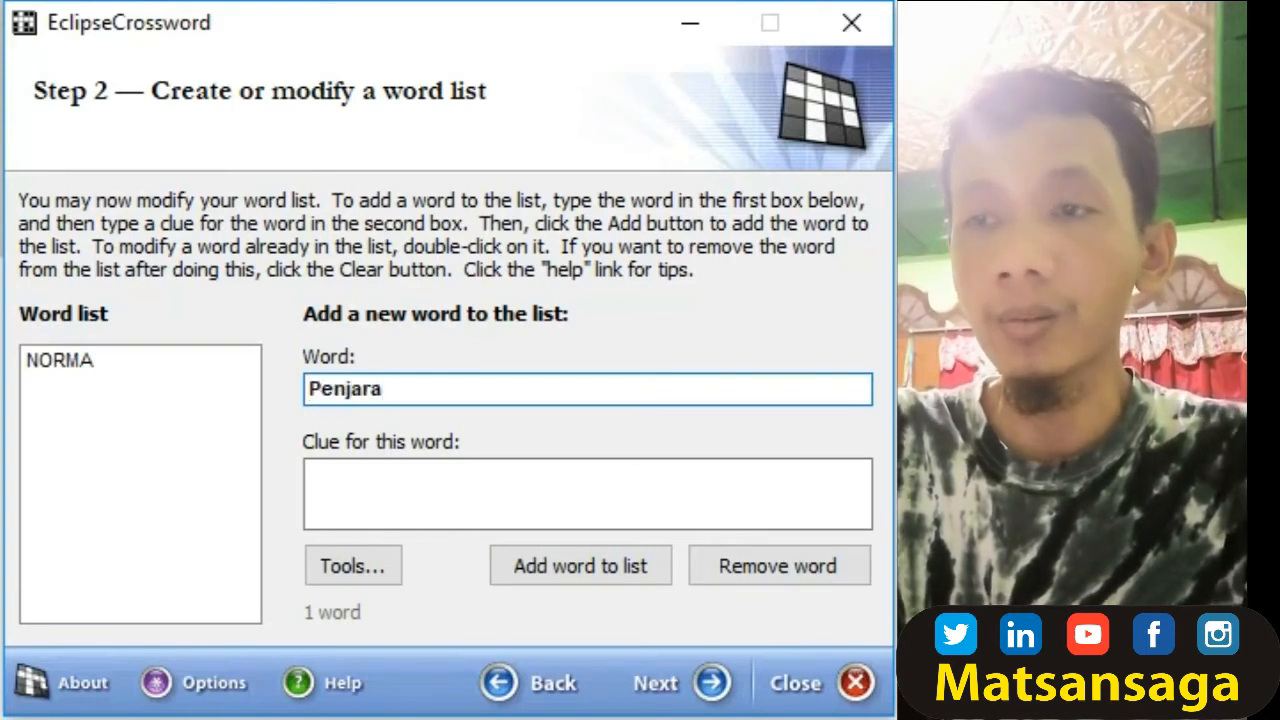
key("Tab")
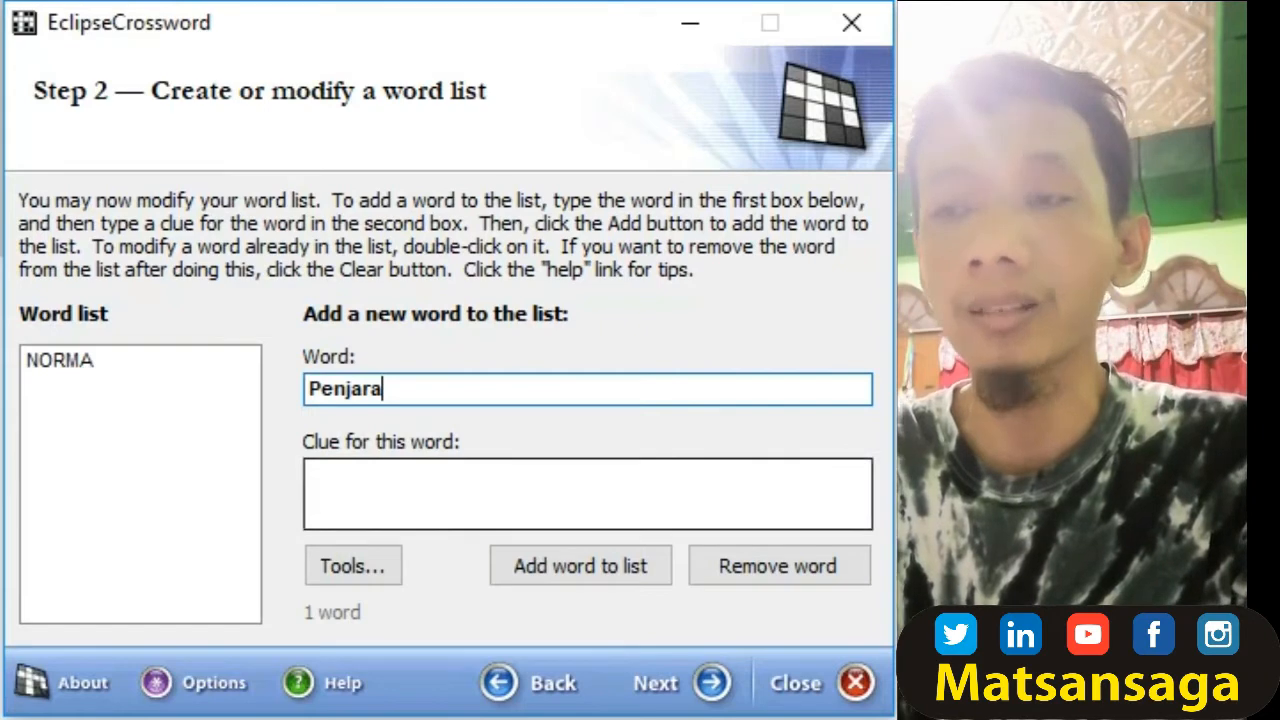
type("S")
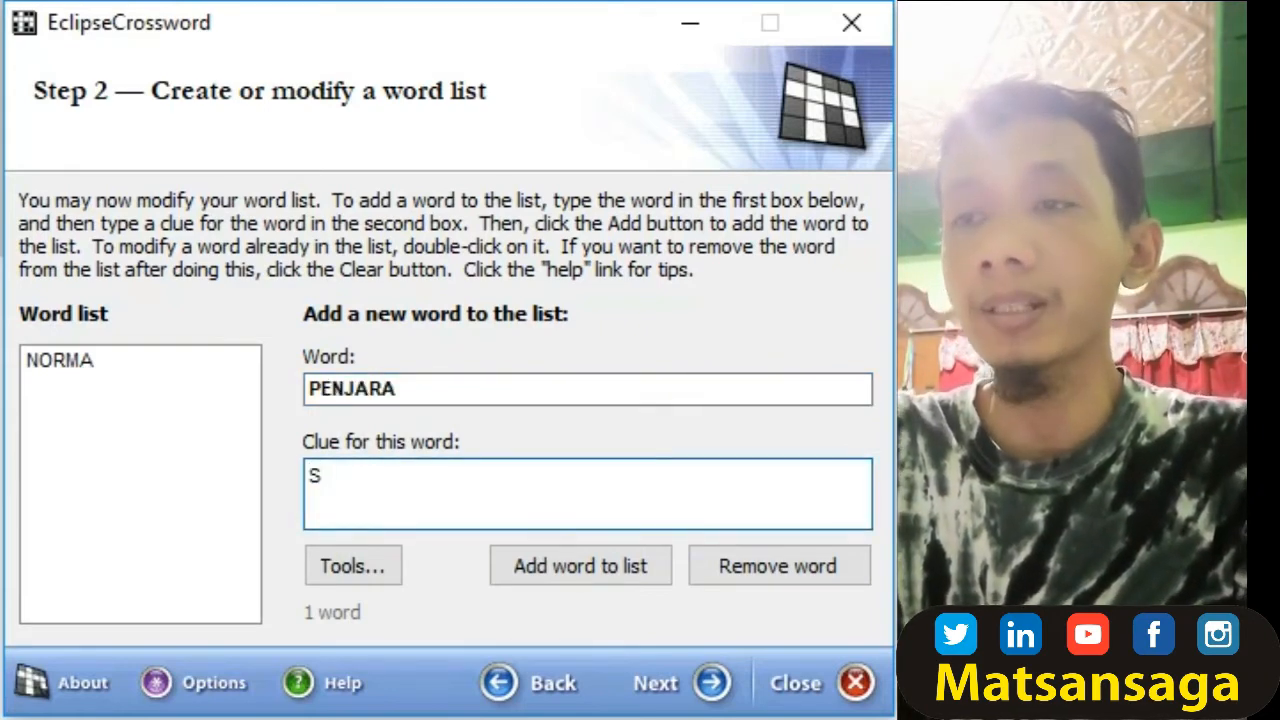
type("anksi ba")
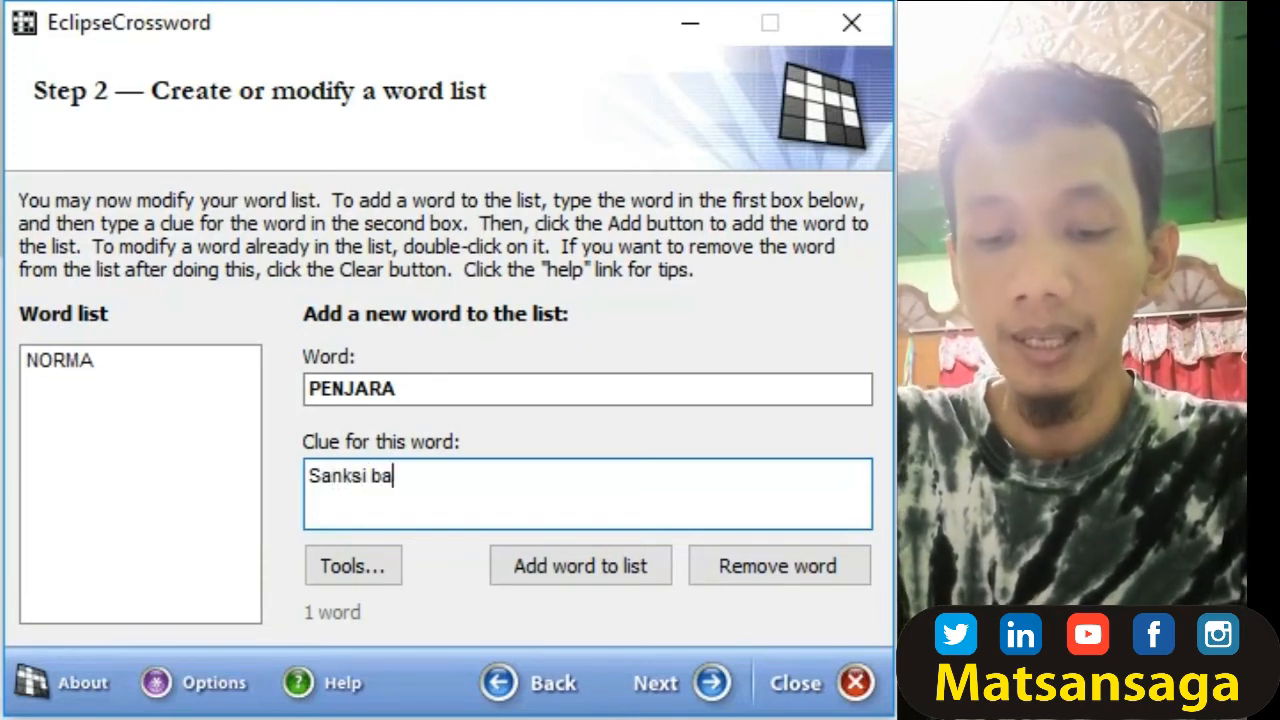
type("gi pelangga")
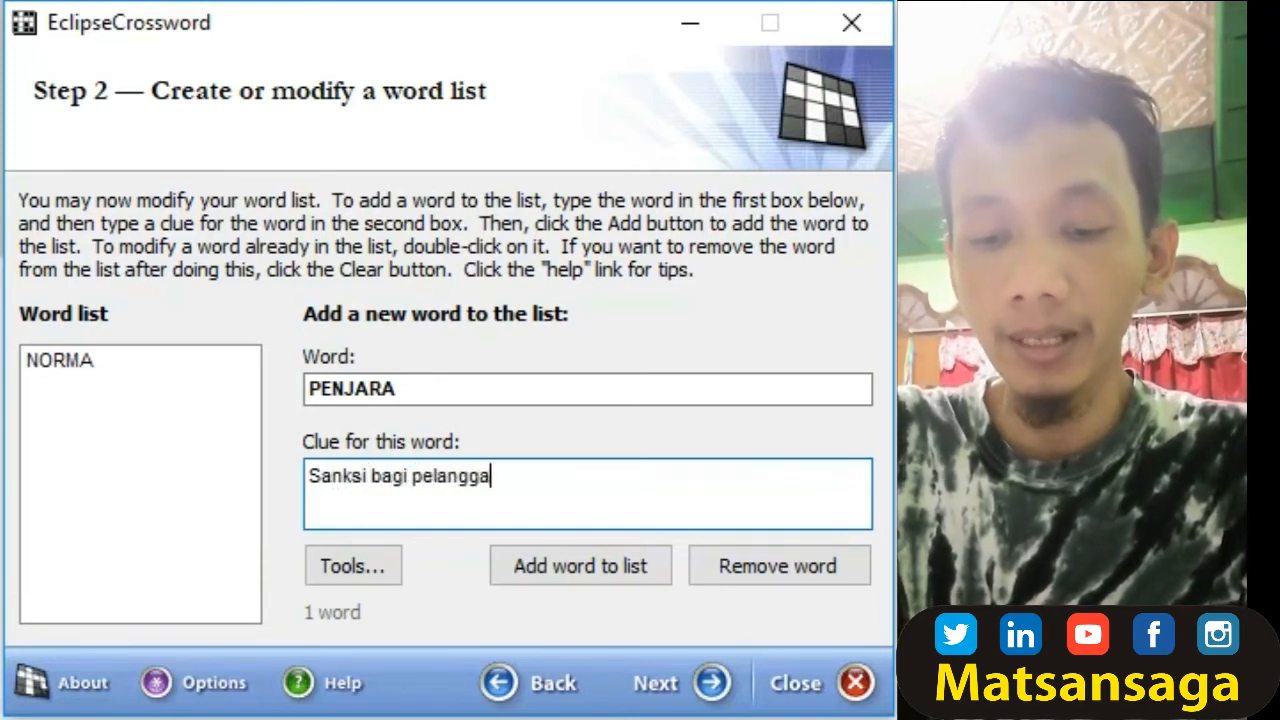
type("r norma hukum")
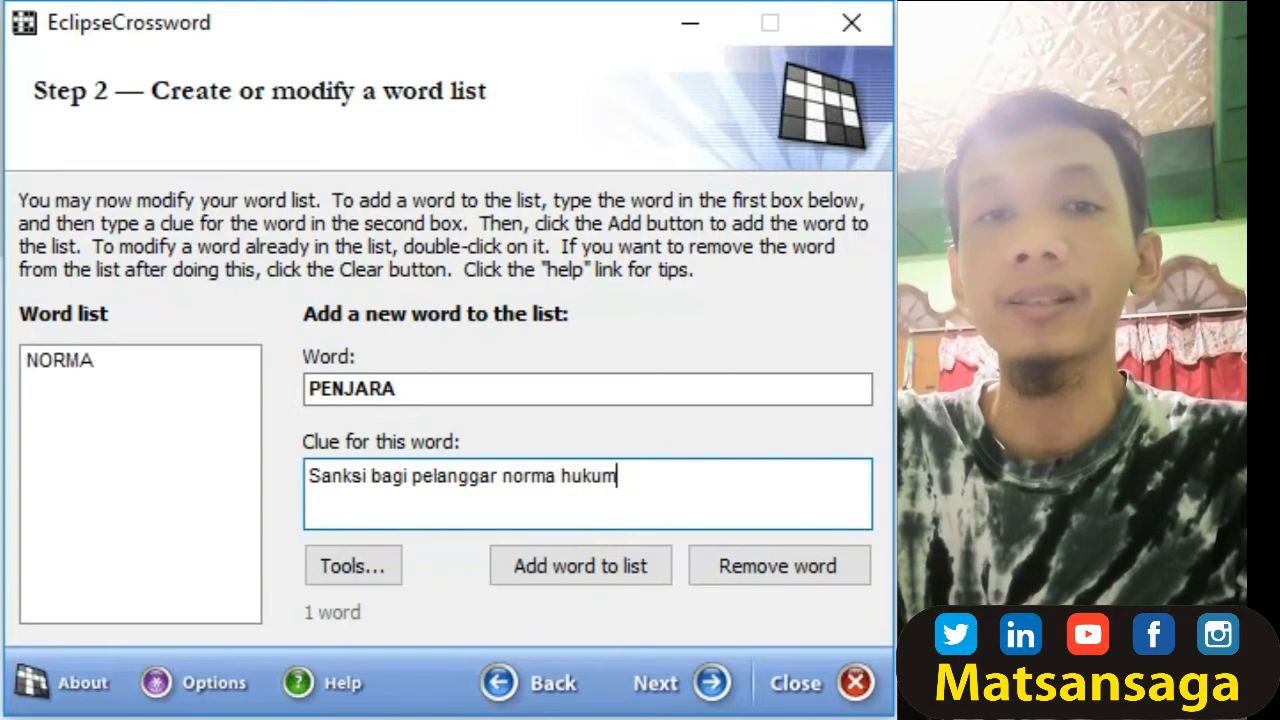
left_click(580, 566)
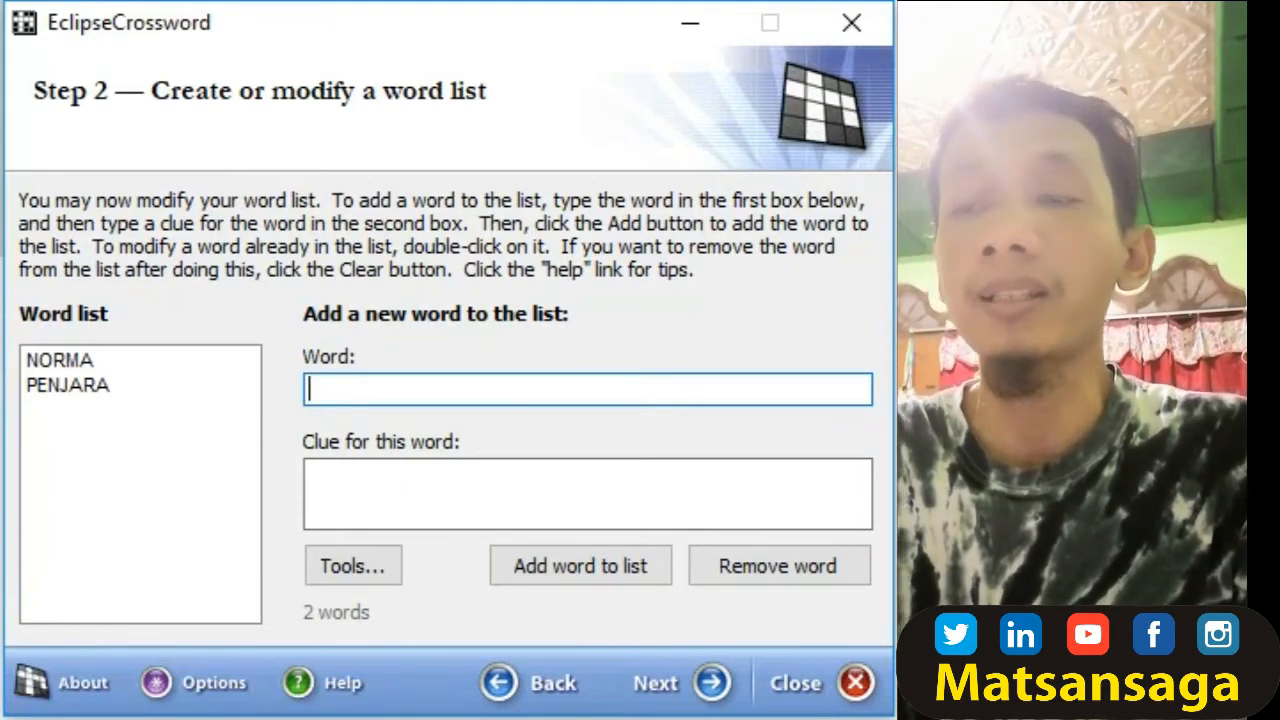
- Add the word NURANI to the word list with the clue "Sumber dari norma kesusilaan"
type("Nurani")
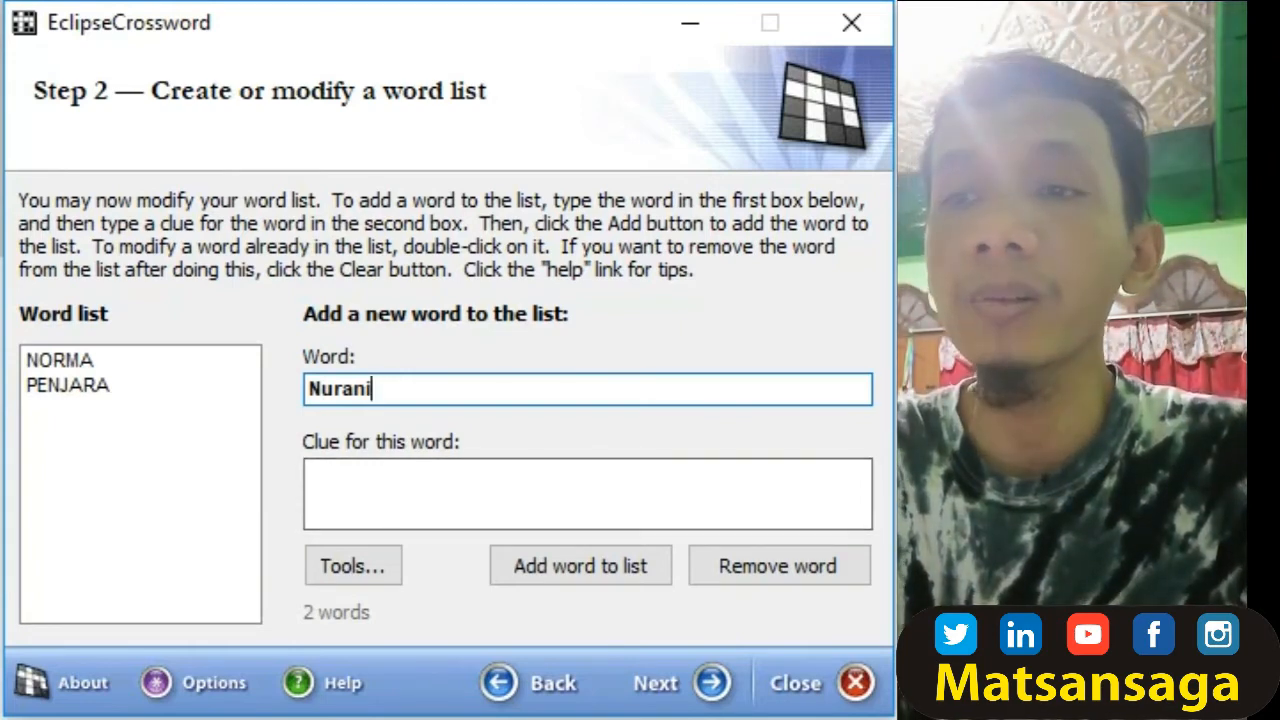
key("Tab")
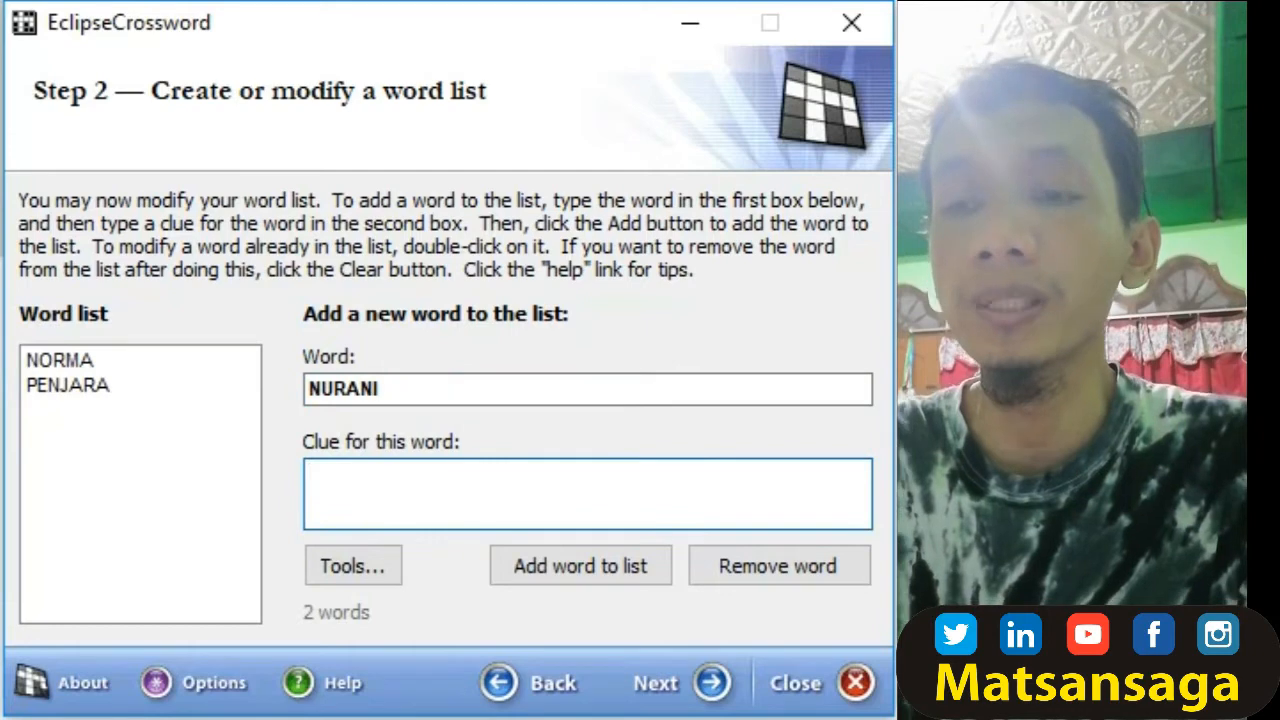
type("Sumber ")
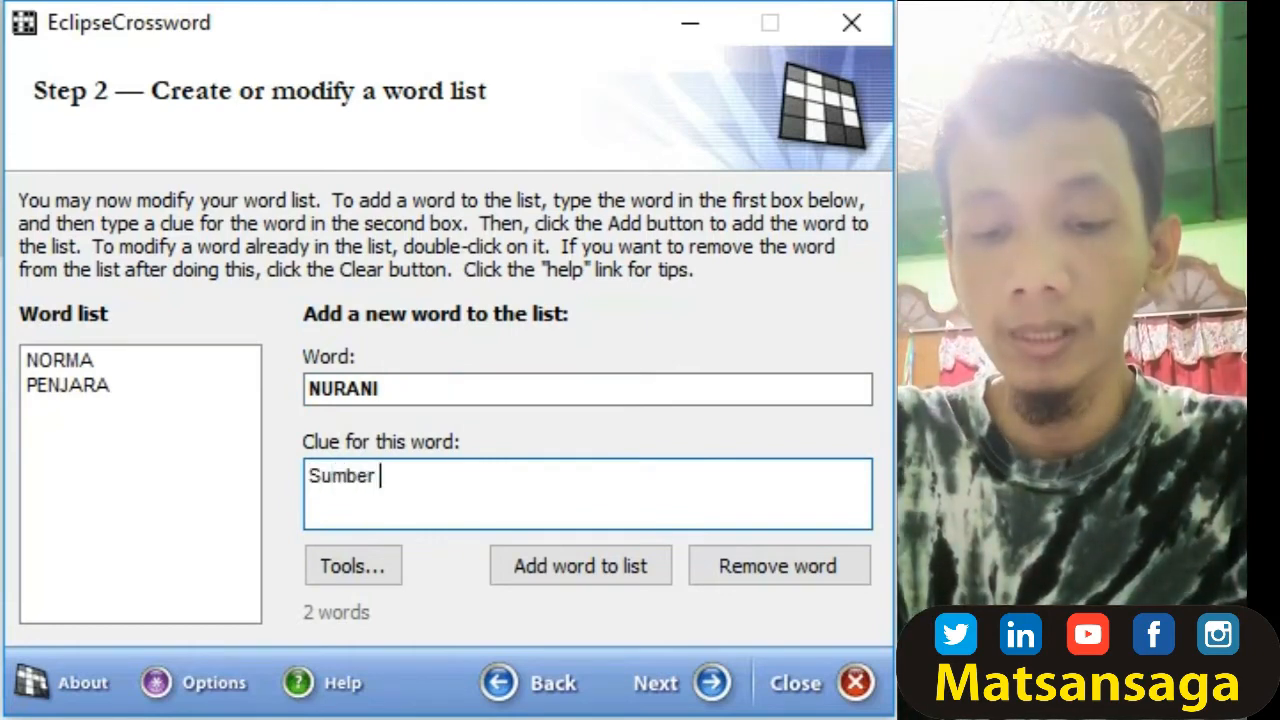
type("dari norma")
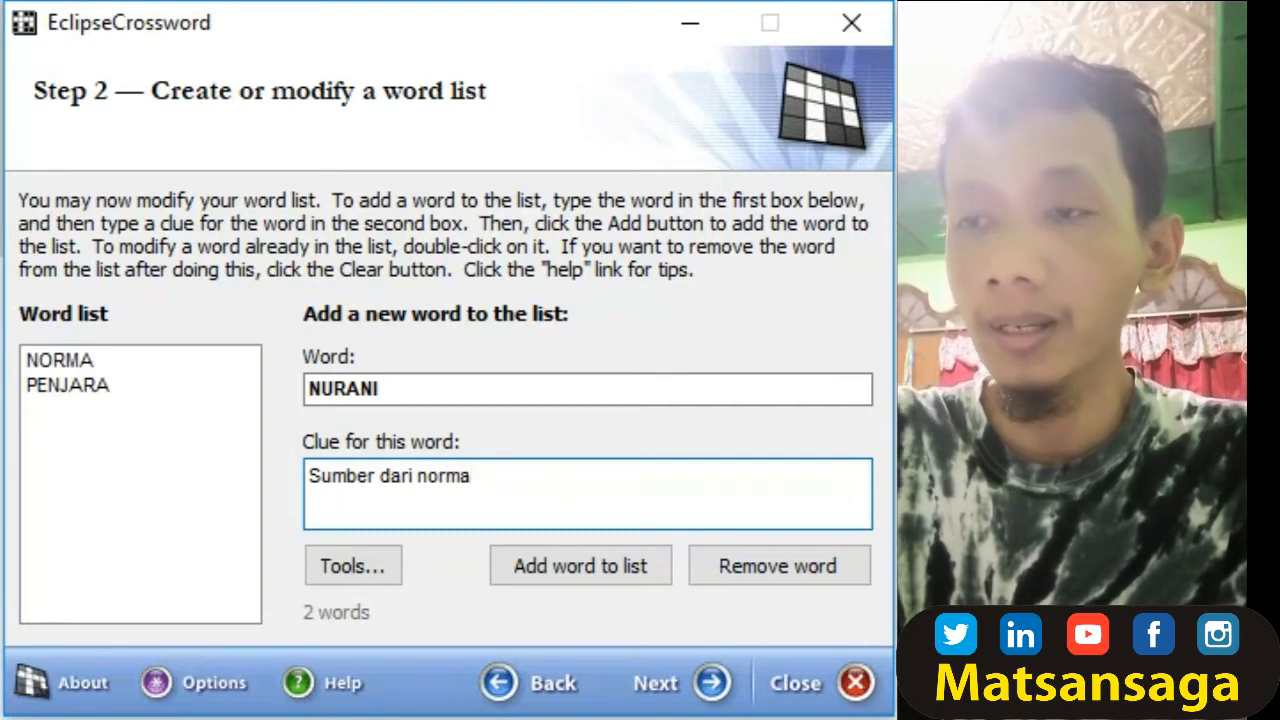
type(" kesusilaan")
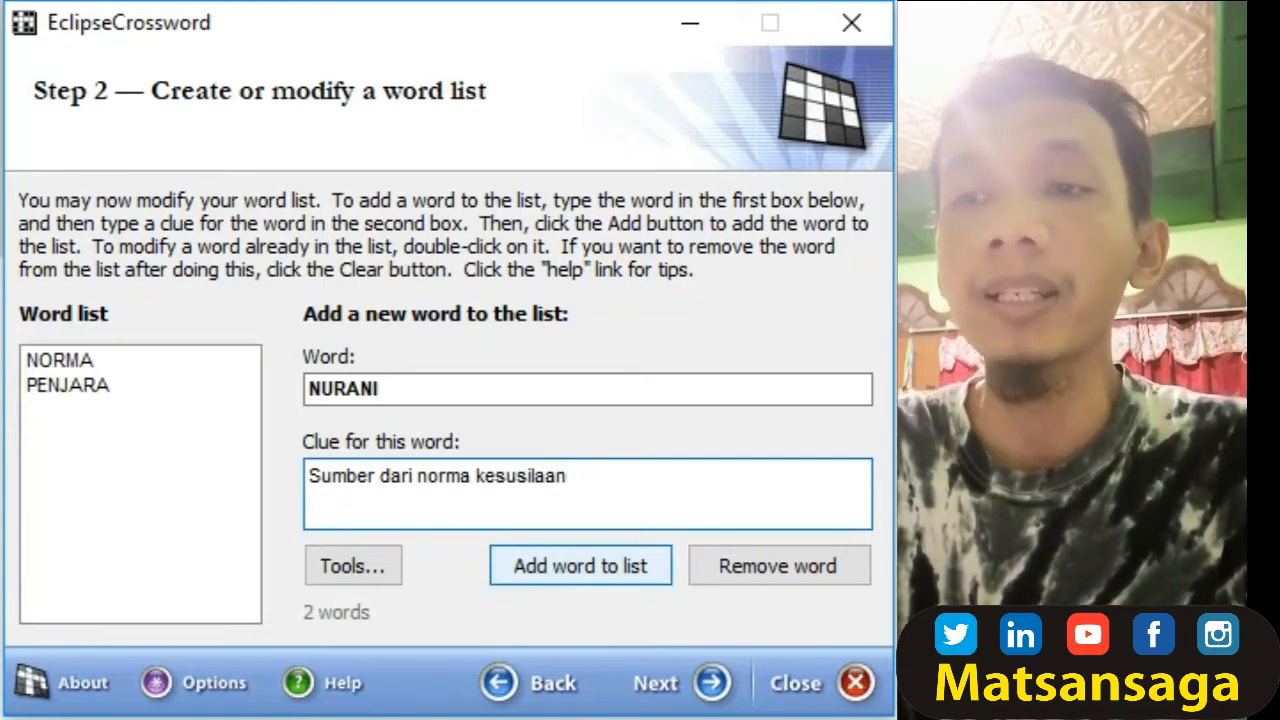
left_click(580, 565)
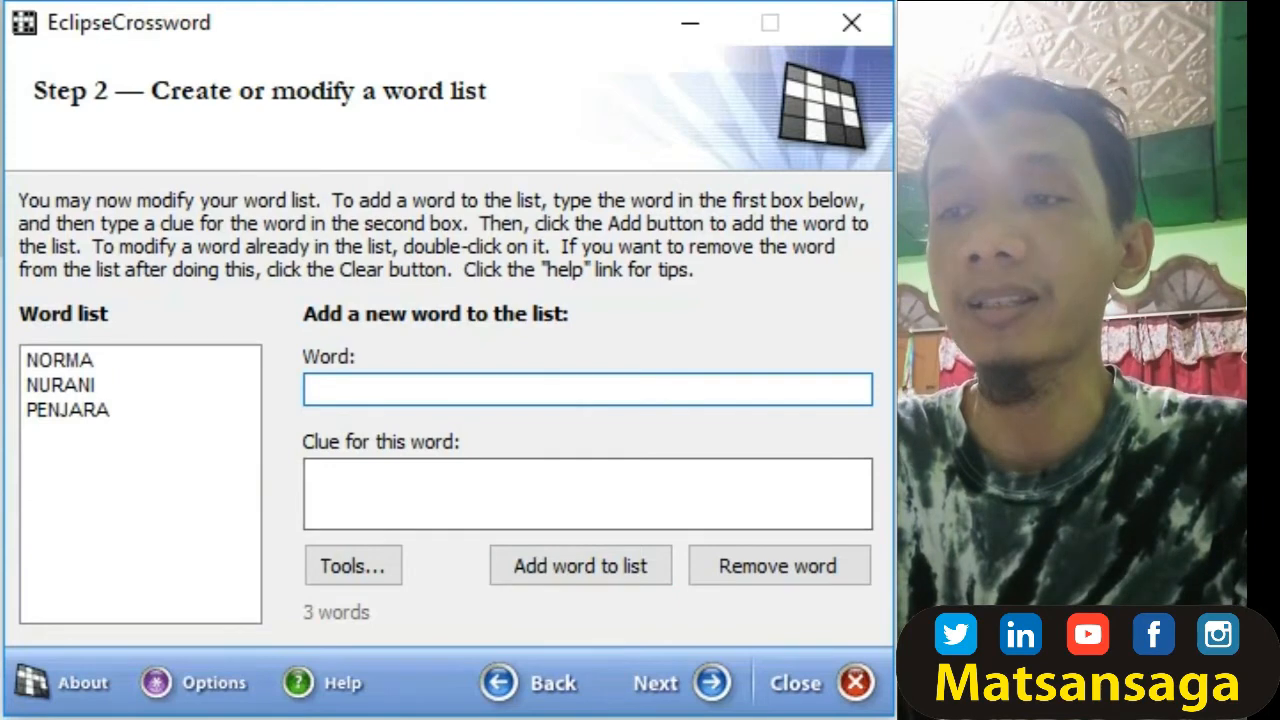
- Add the word AGAMA to the word list with the clue "Norma yang bersumber dari Tuhan berupa wahyu yang disampaikan oleh nabi"
type("Agama")
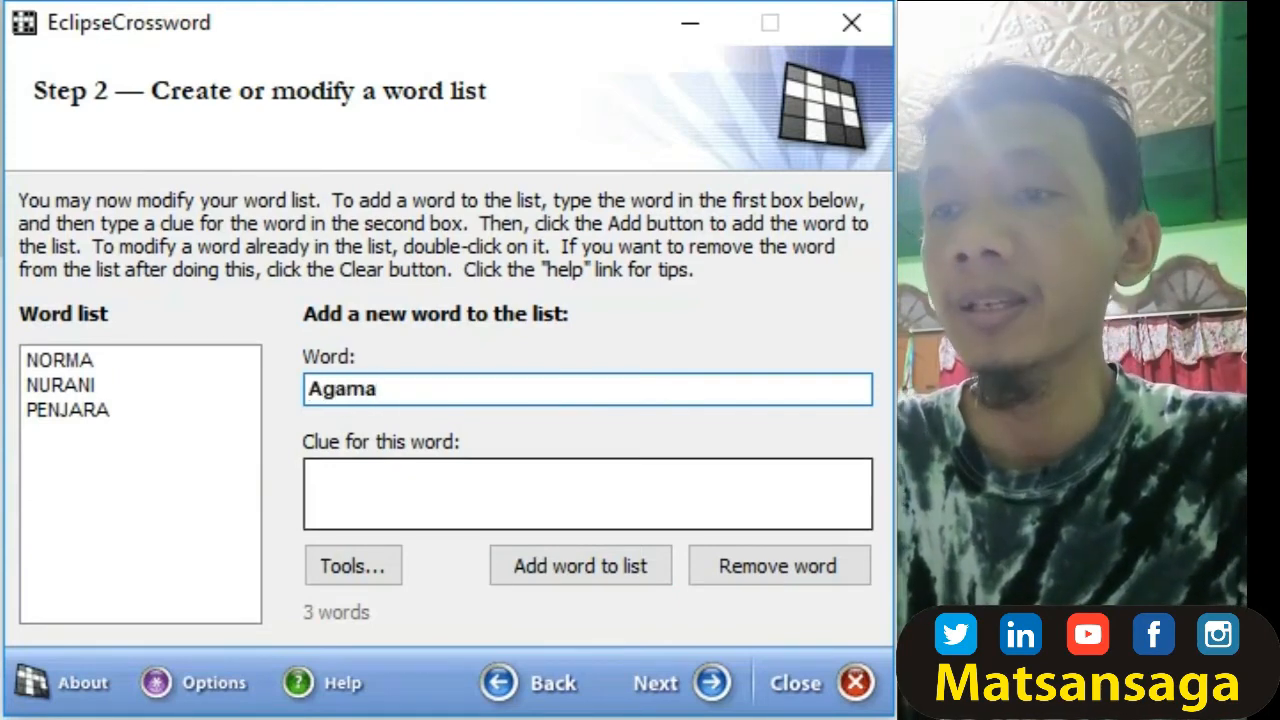
key("Tab")
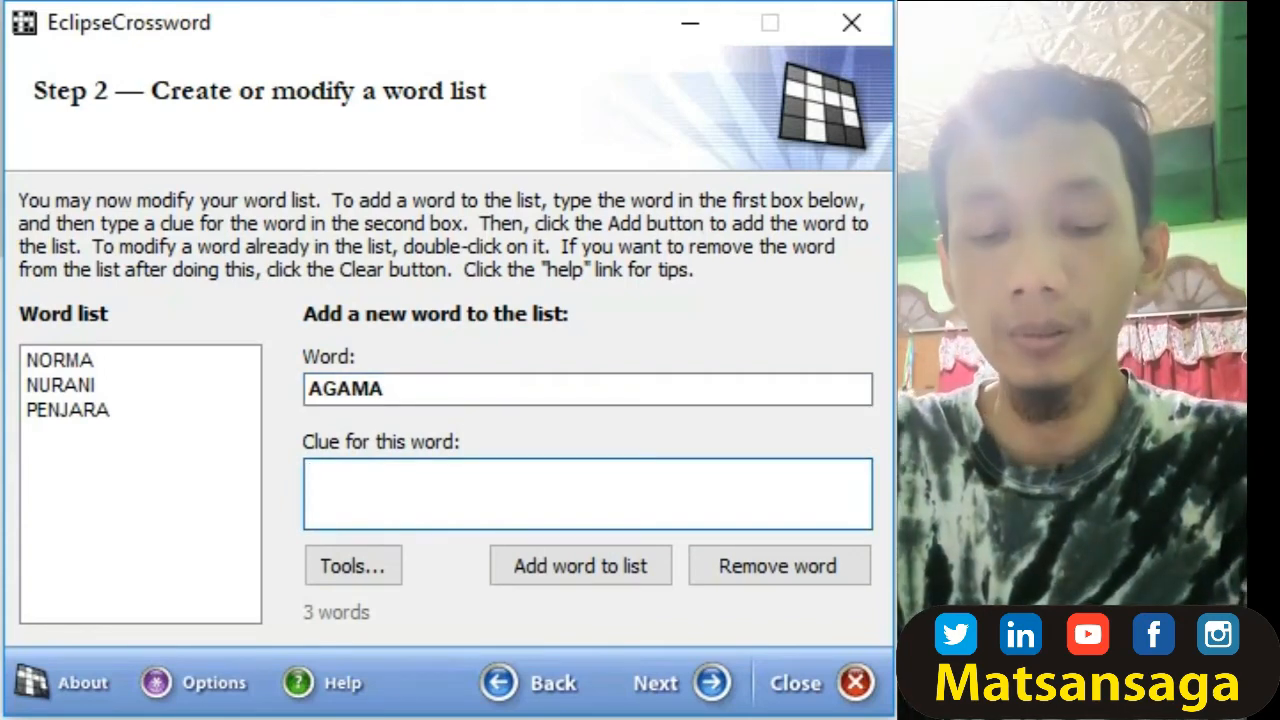
type("Nor")
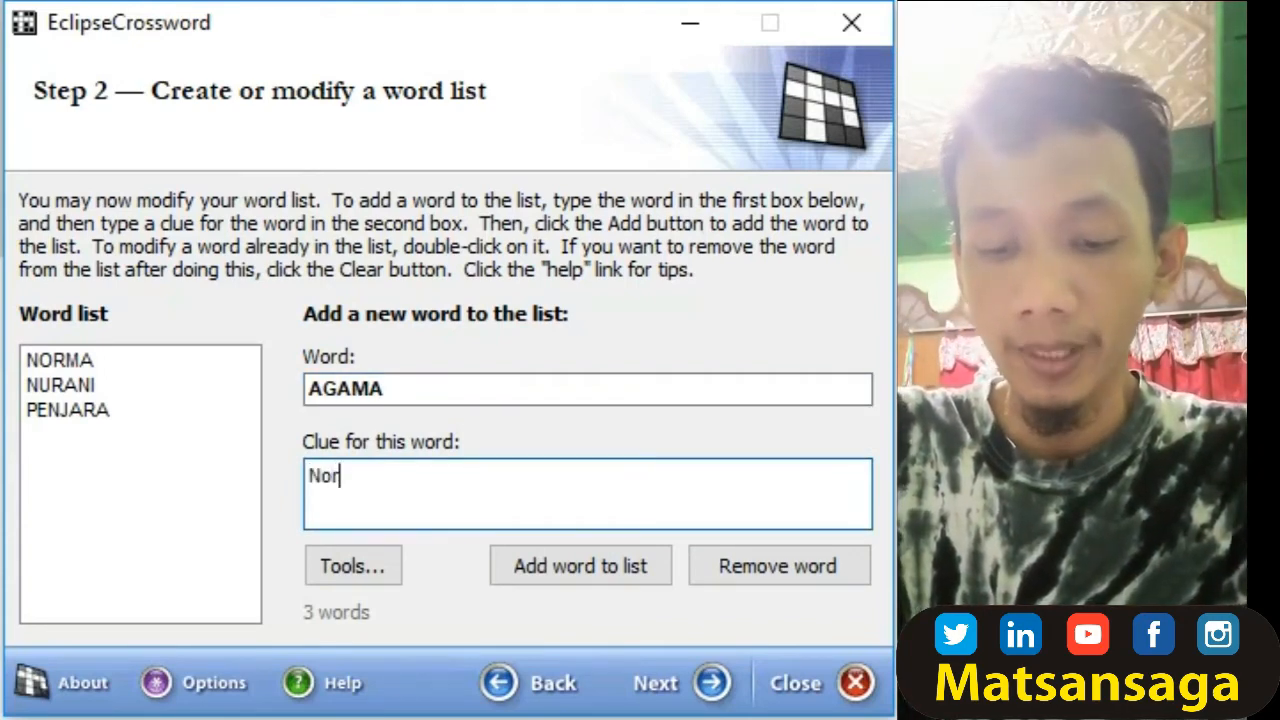
type("ma yang bersu")
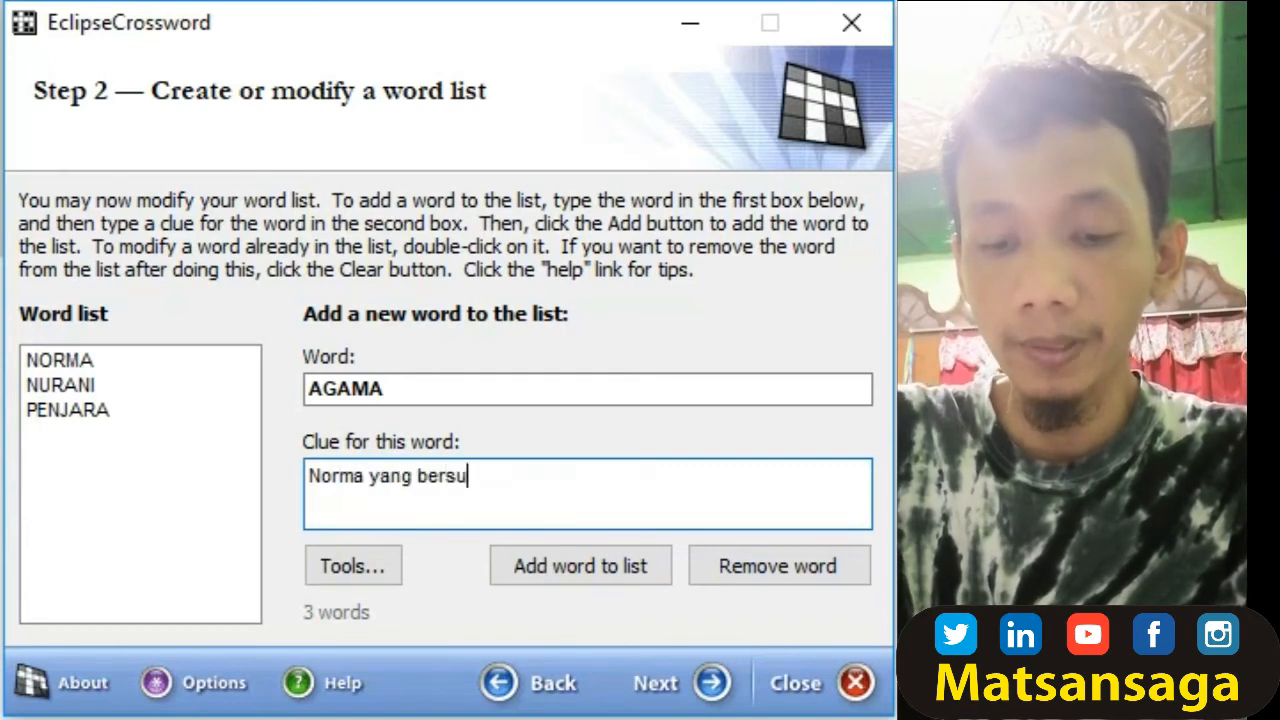
type("mber dari Tuhan")
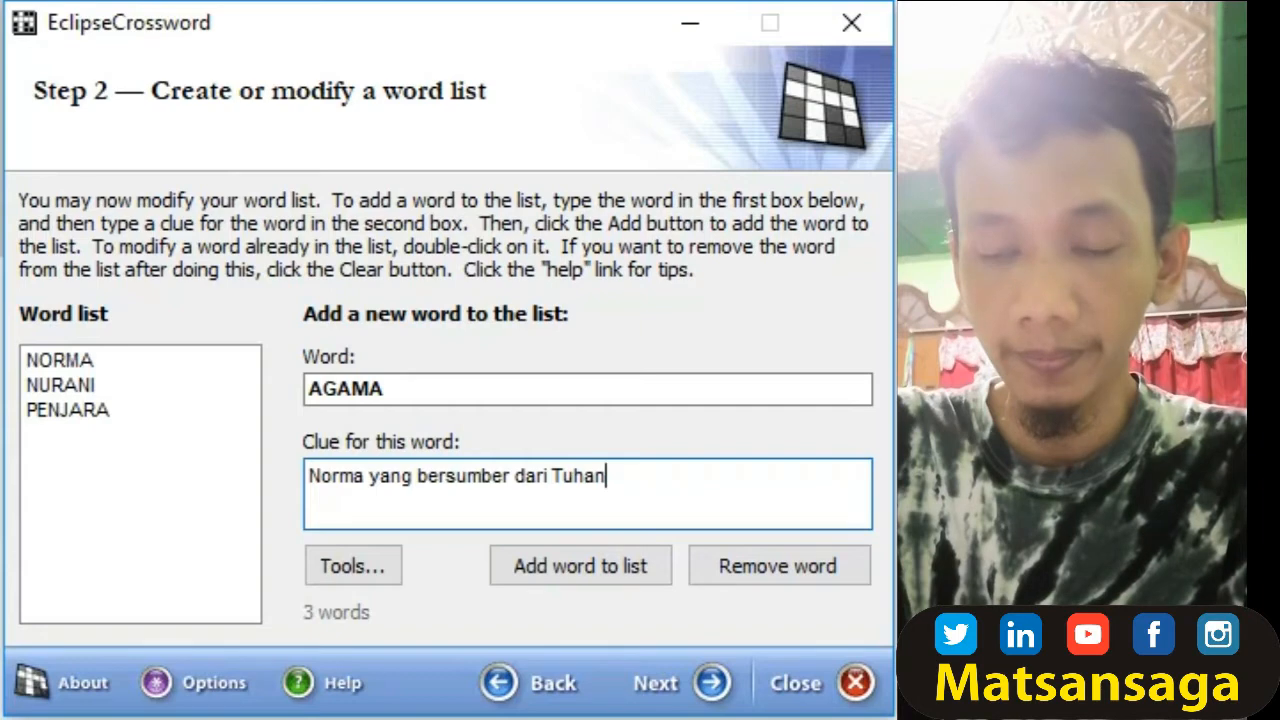
type(" berupa wahyu yang disampa")
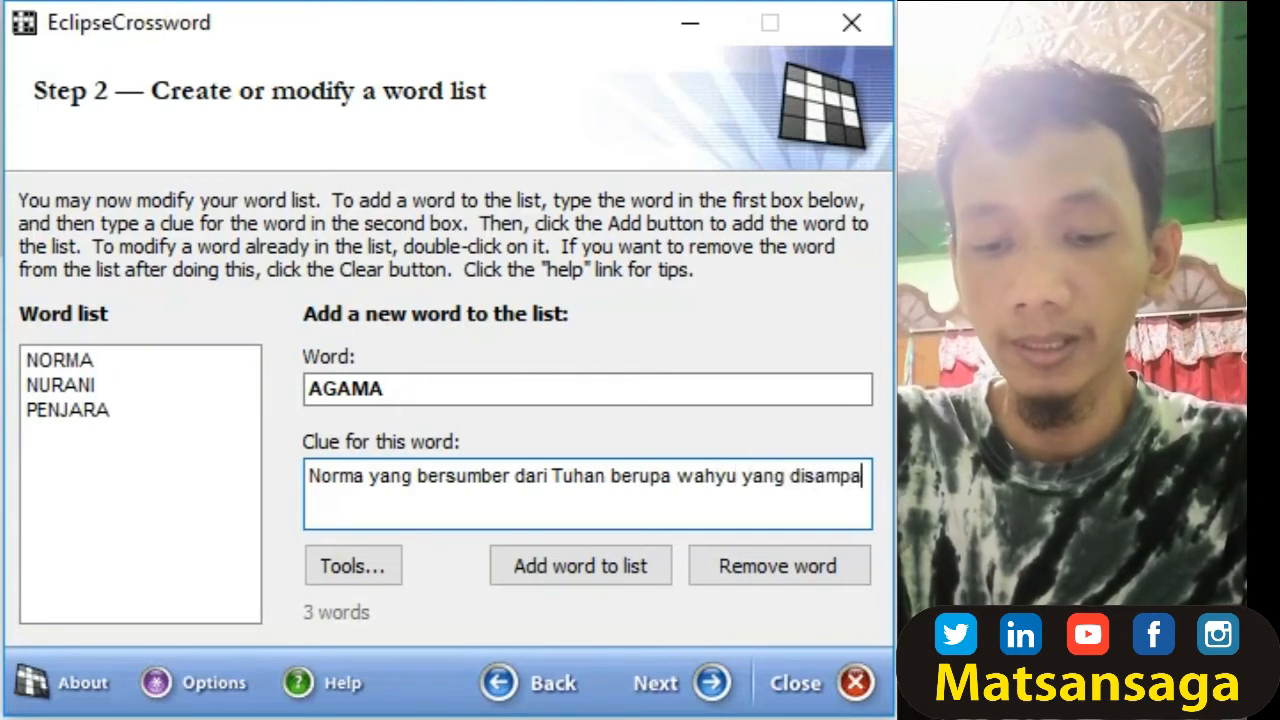
type("ikan oleh nabi")
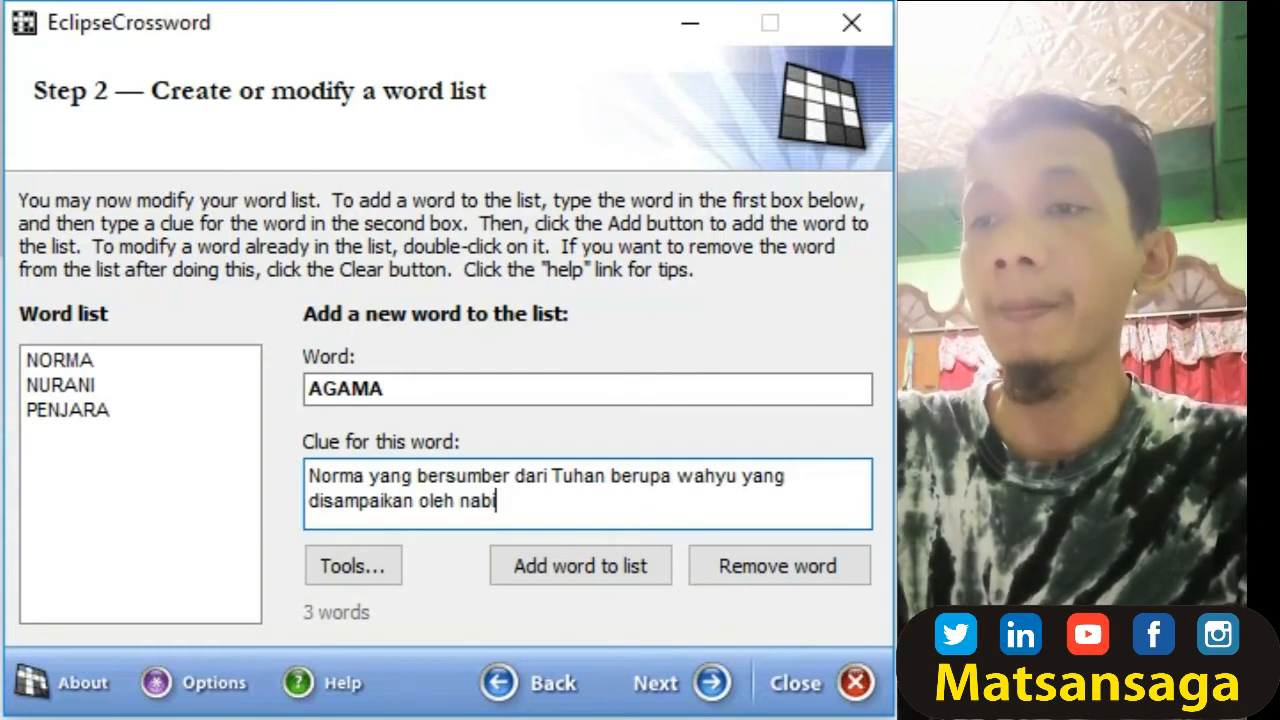
key("Tab")
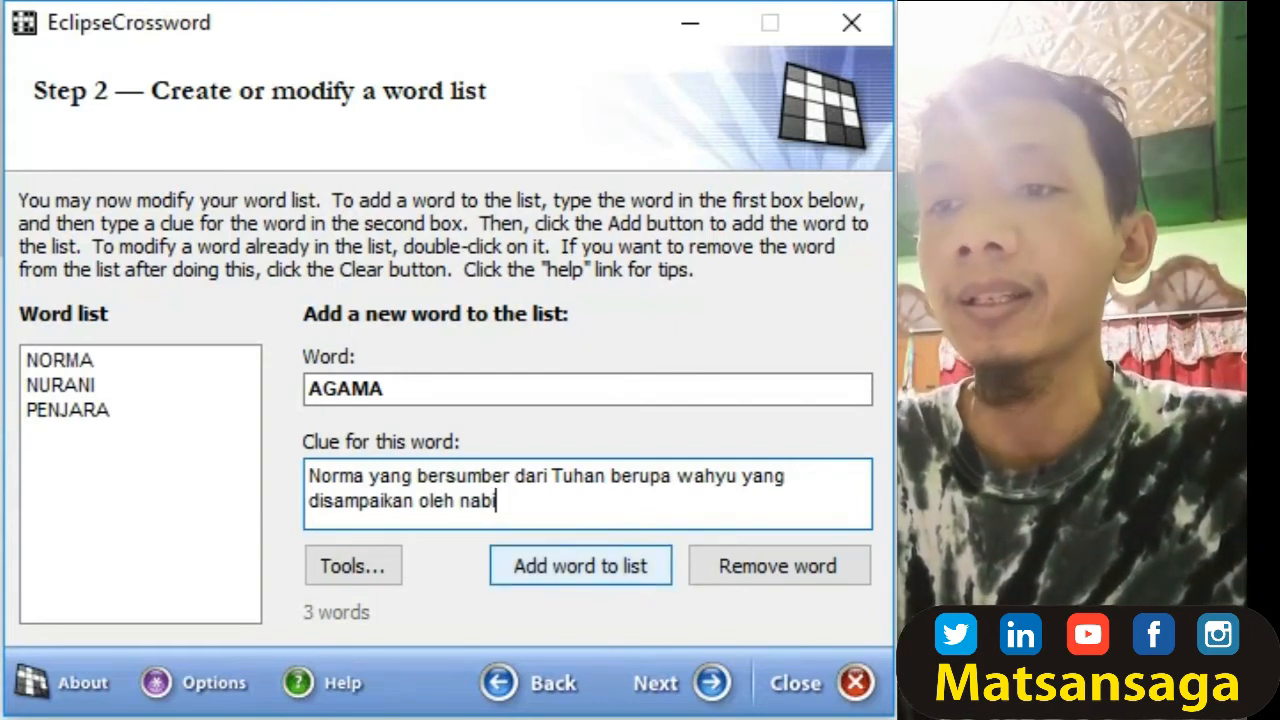
key("Return")
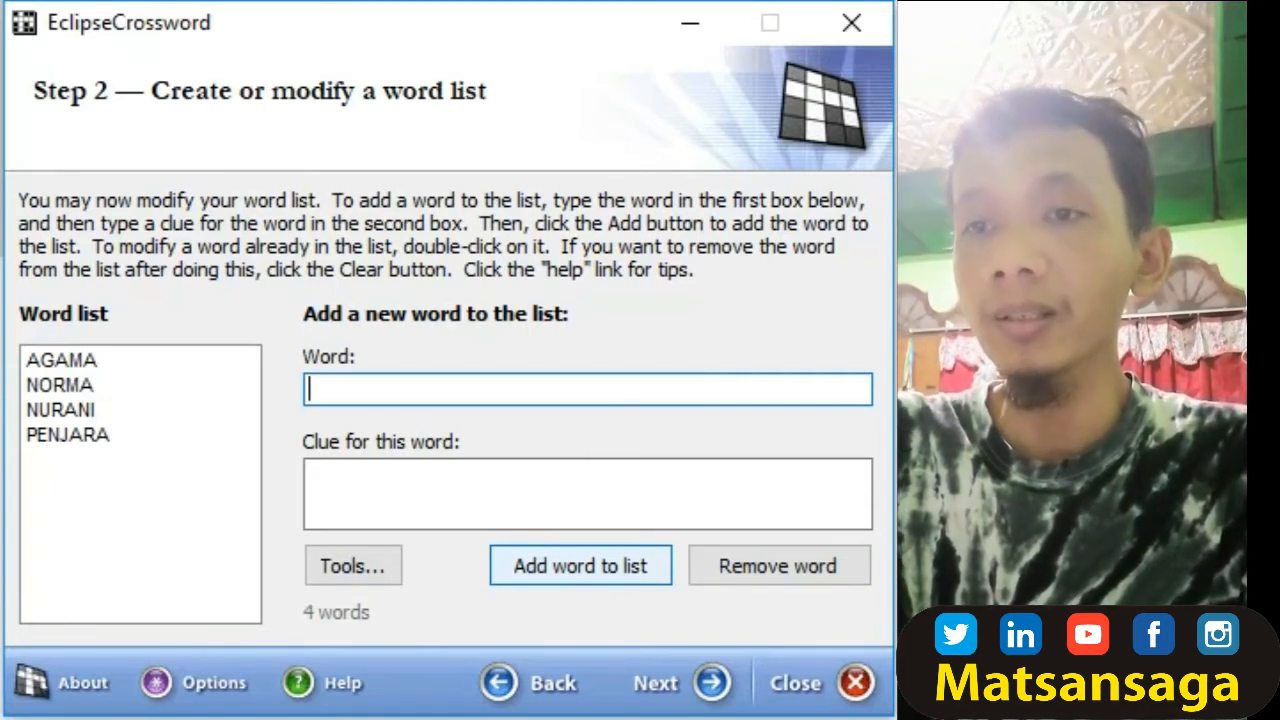
- Add the word SESAL to the word list with the clue "Rasa bersalah akibat melanggar norma"
type("Sesal")
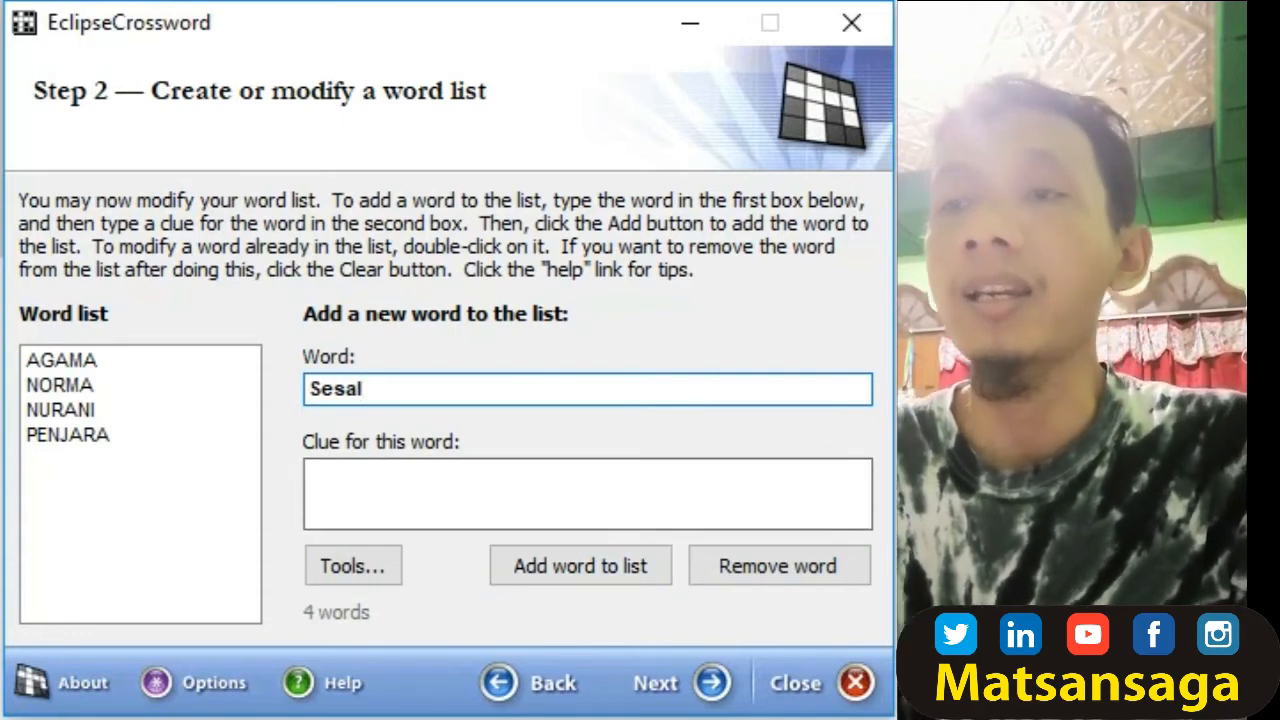
key("Tab")
type("Rasa ber")
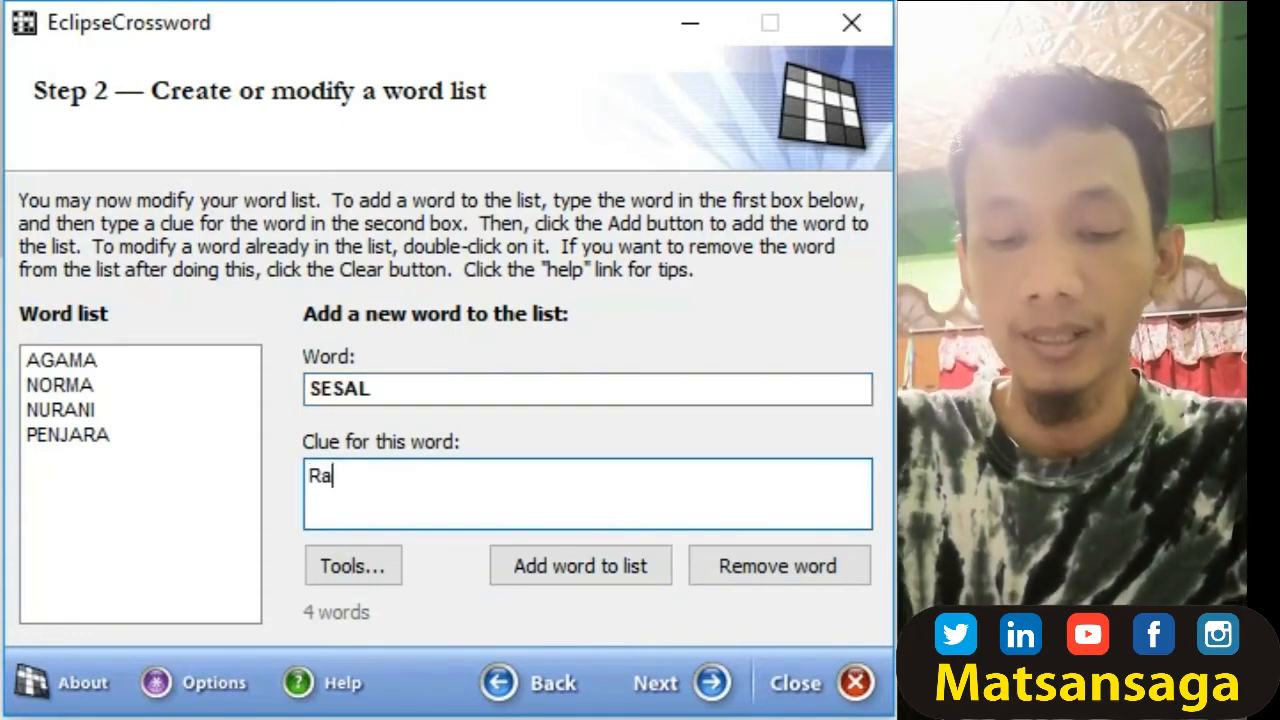
type("ah ")
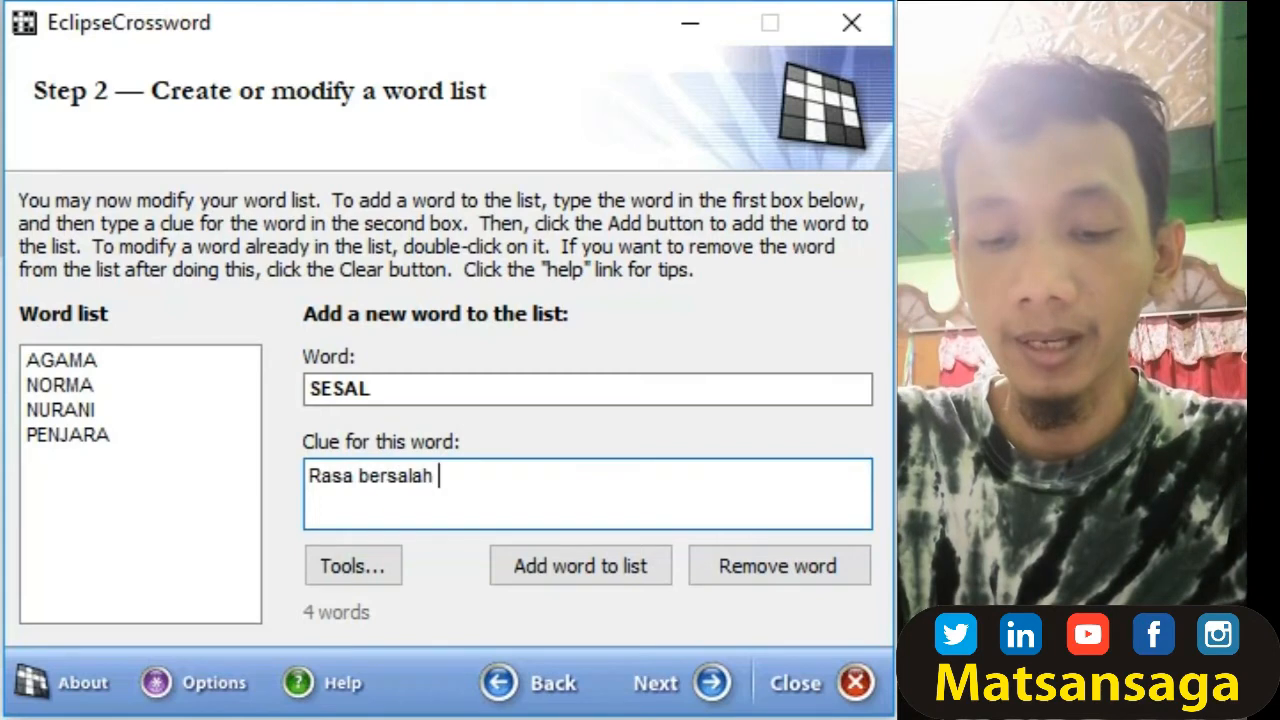
type("akibat ")
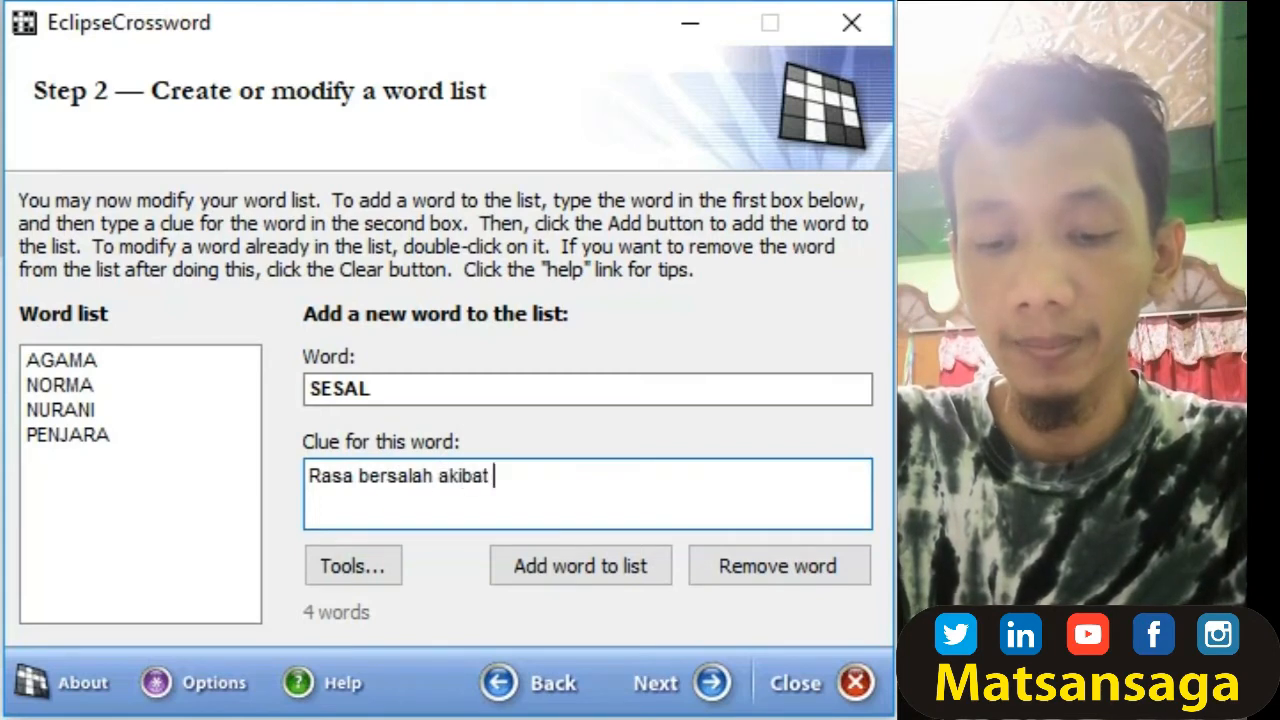
type("melanggar norma")
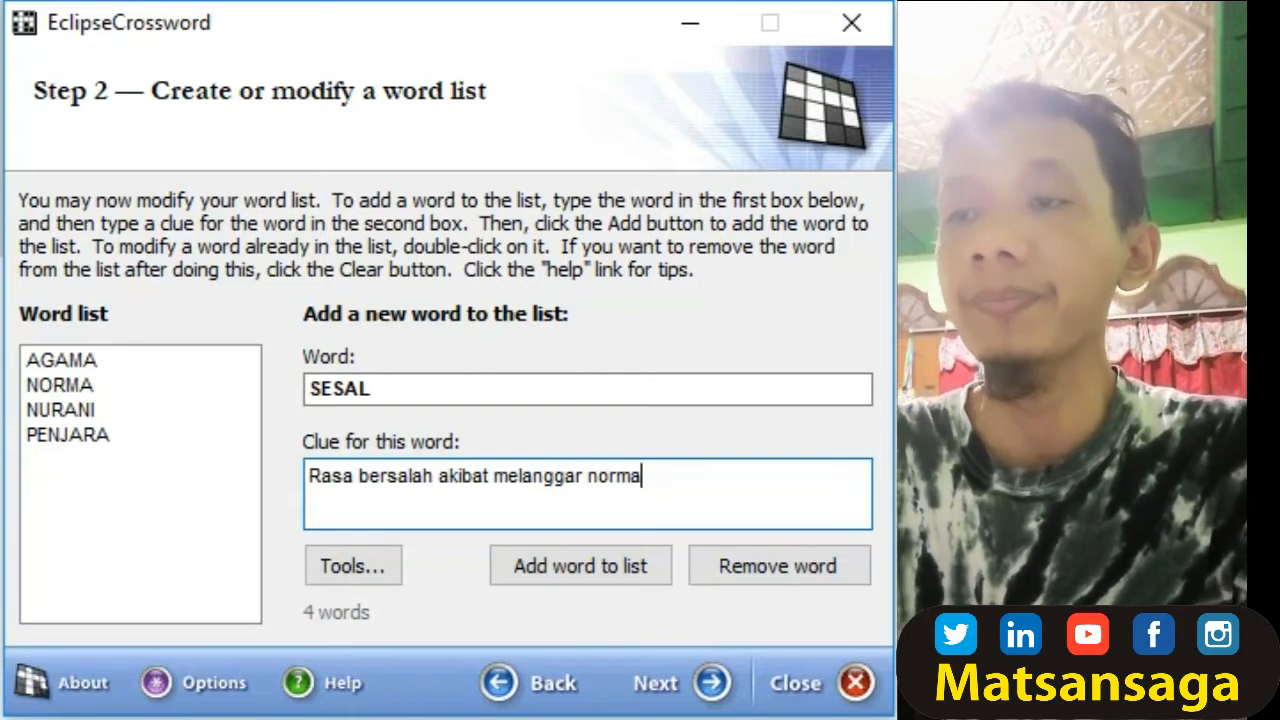
left_click(580, 565)
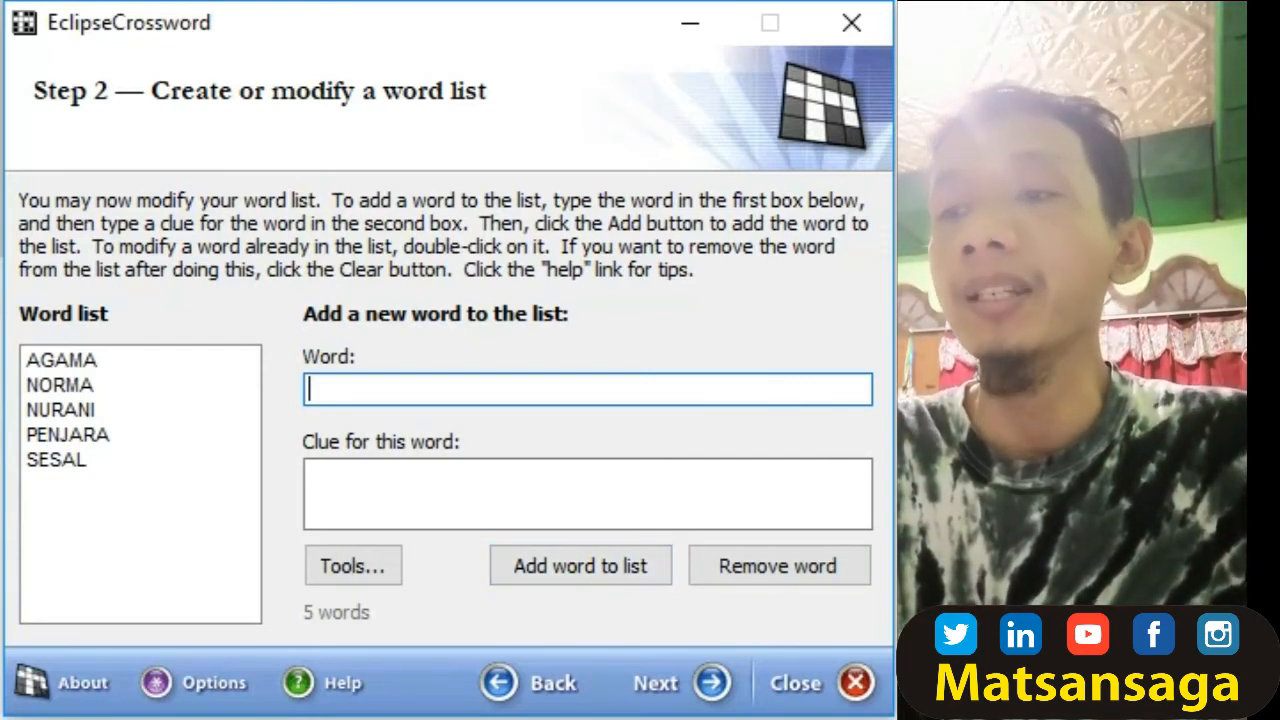
- Finish the word list and save it for future use as "TTS Norma" in the Downloads folder
key("alt+n")
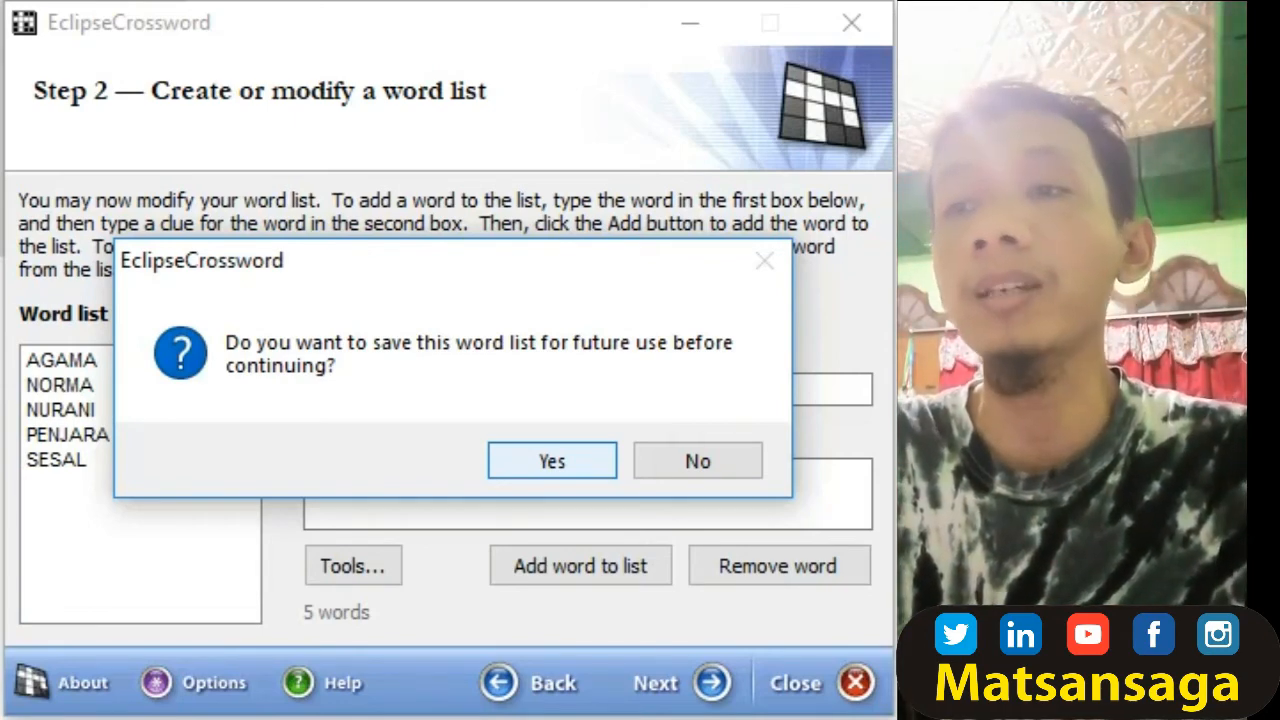
key("Return")
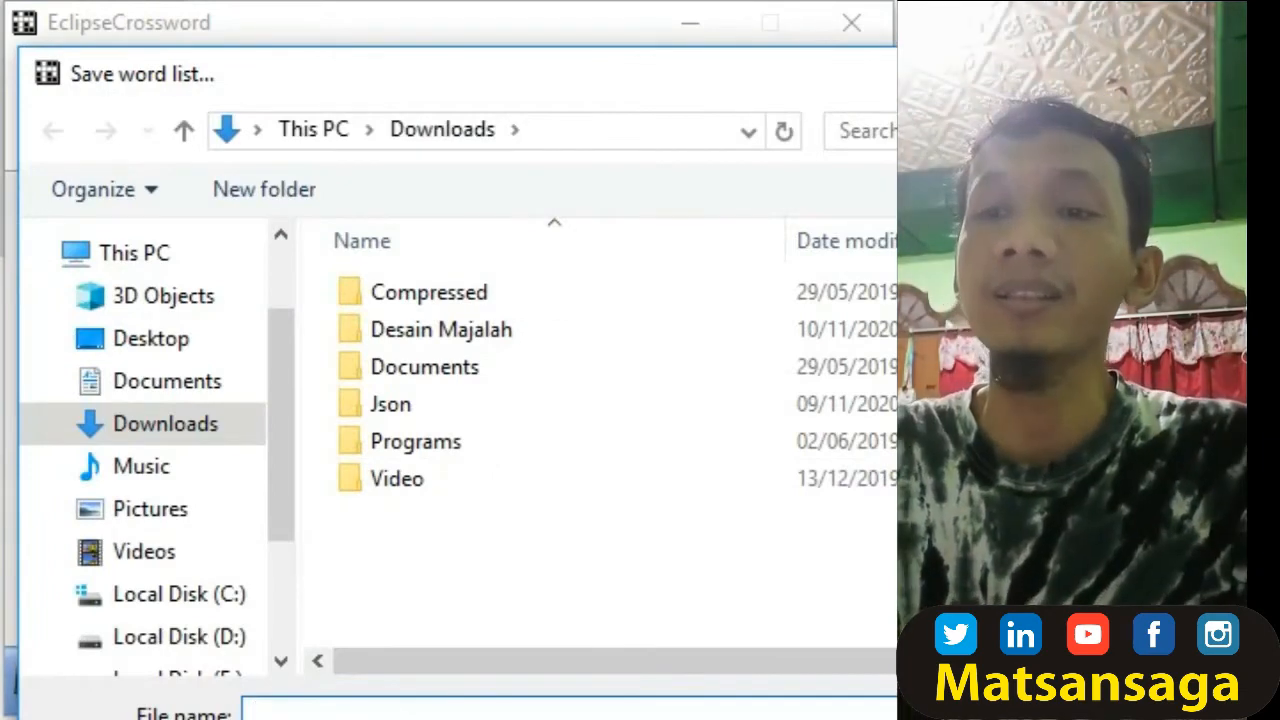
type("TTS Norma")
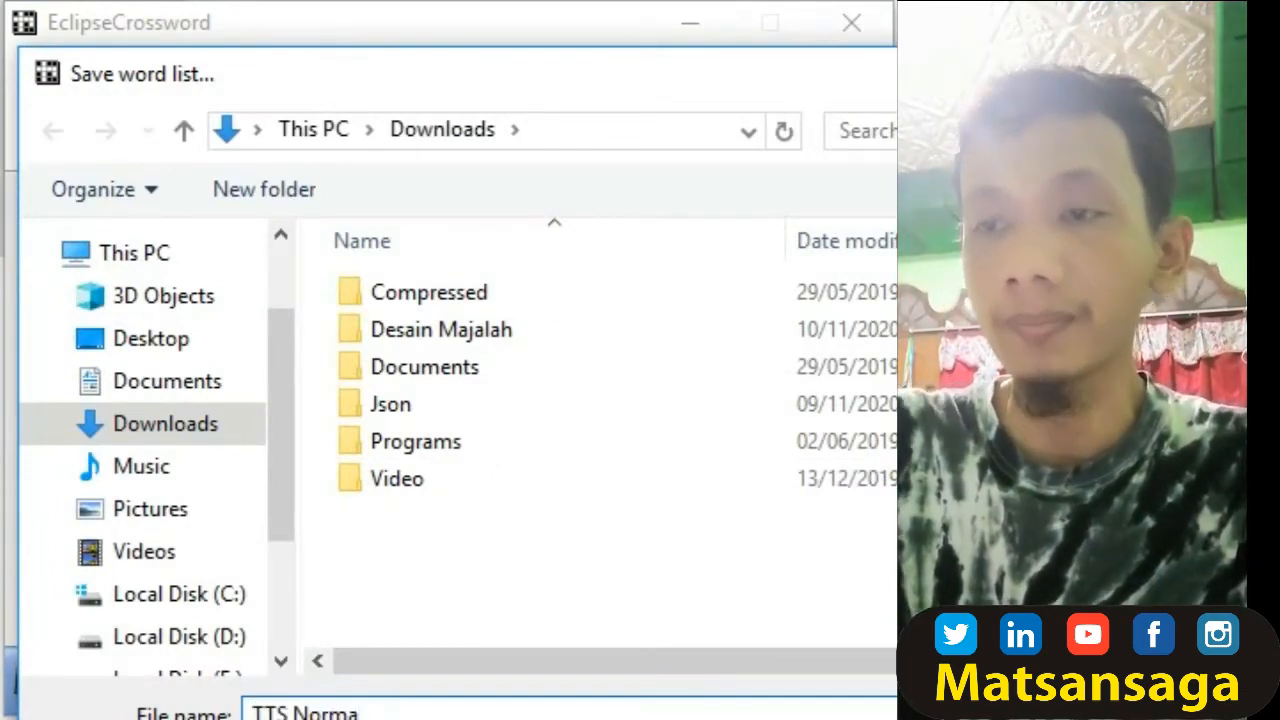
key("Return")
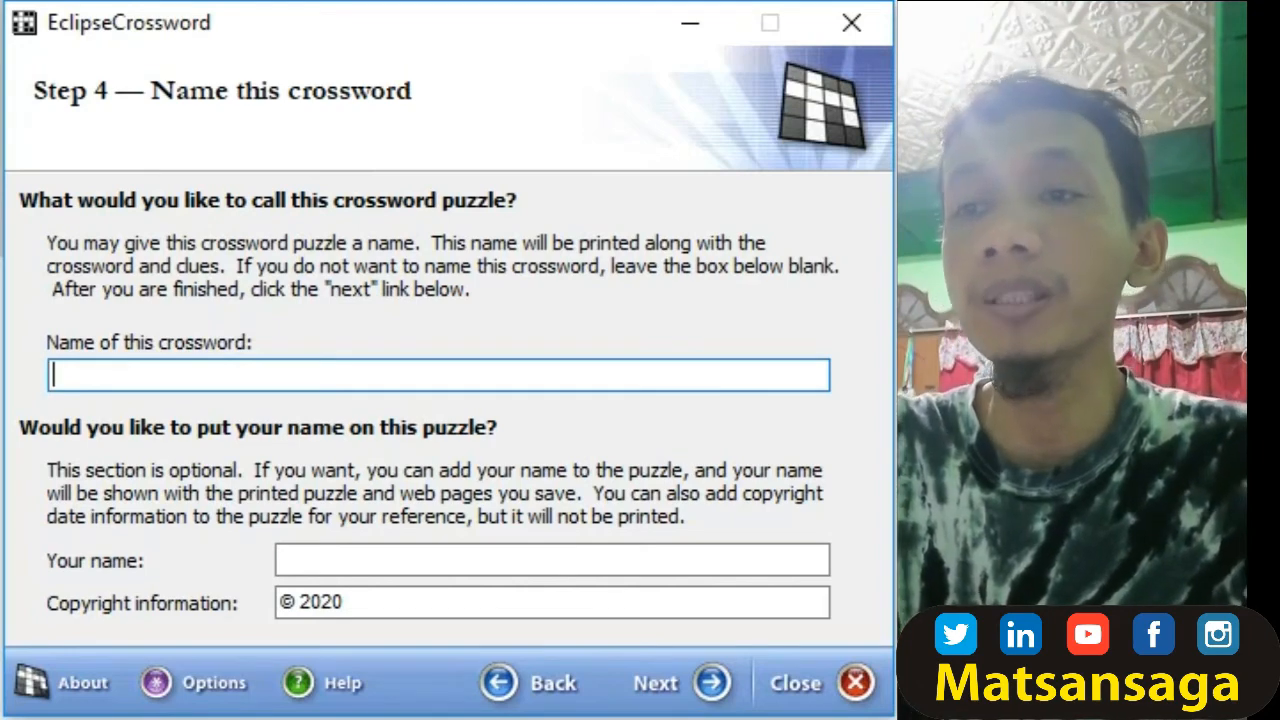
- Name the crossword "TTS Norma", enter the author's name and continue to the puzzle size settings
type("TTS")
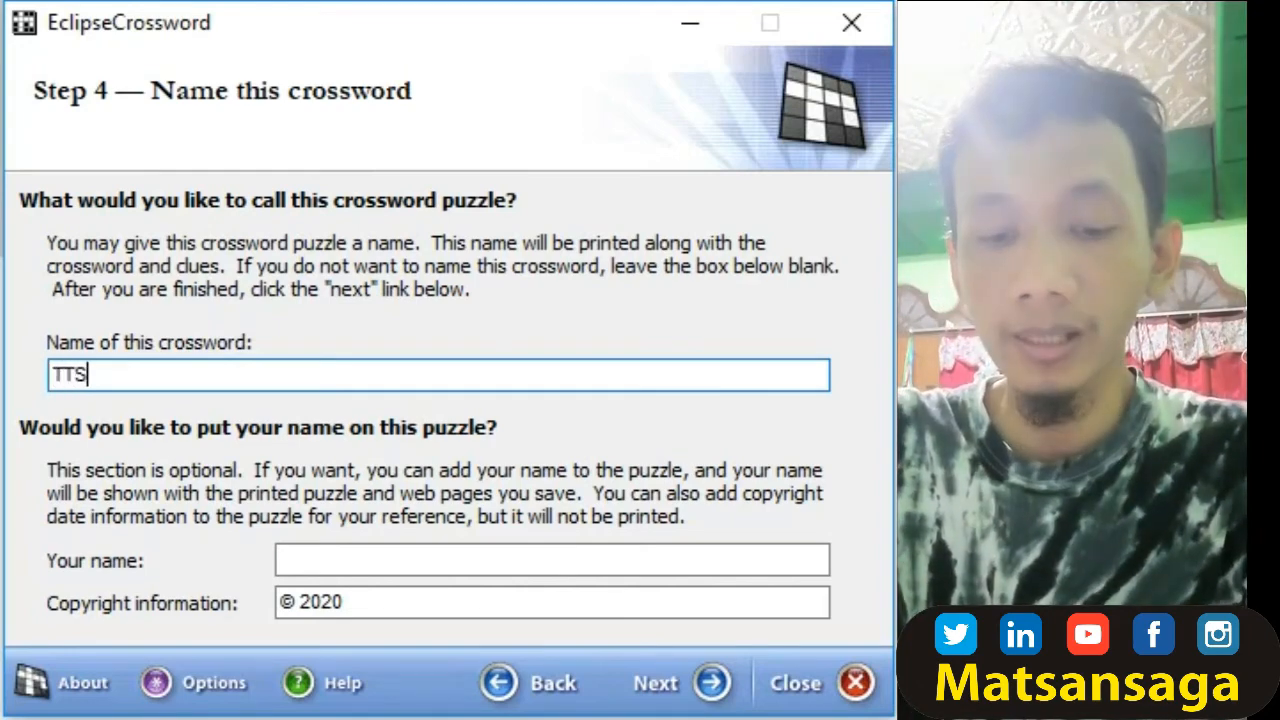
type(" Norma")
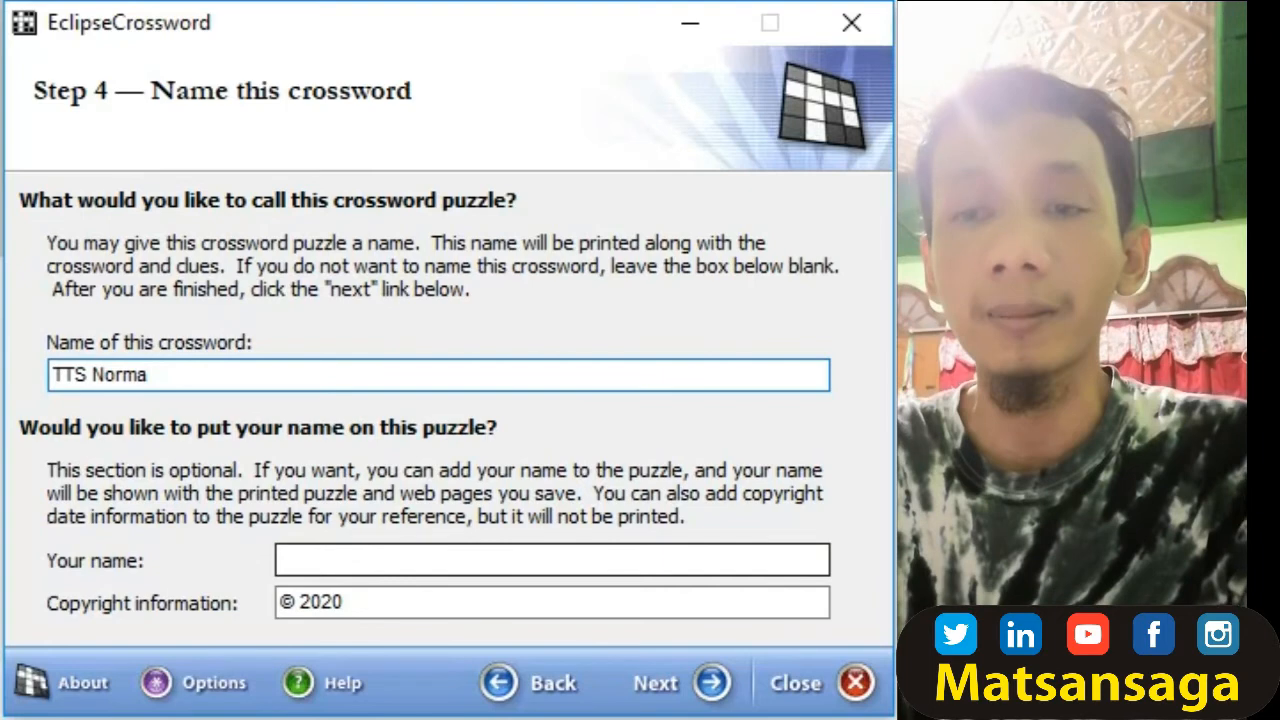
left_click(400, 560)
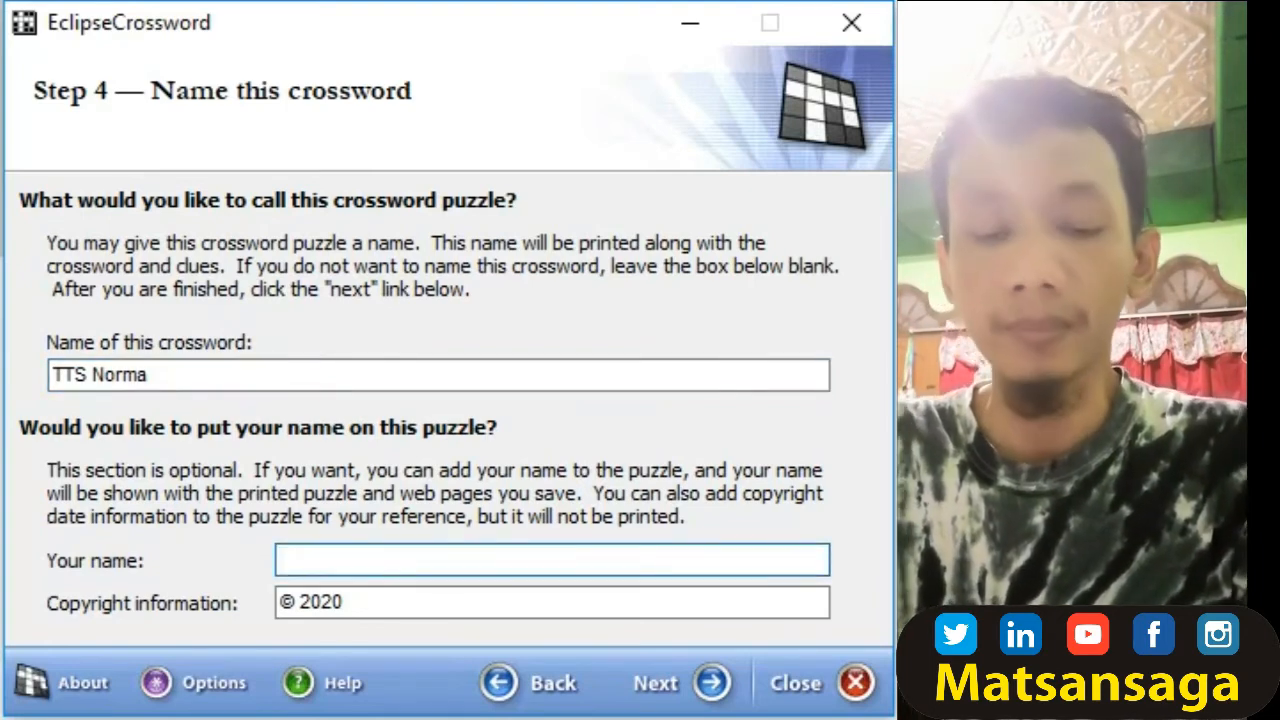
type("Sri Kunc")
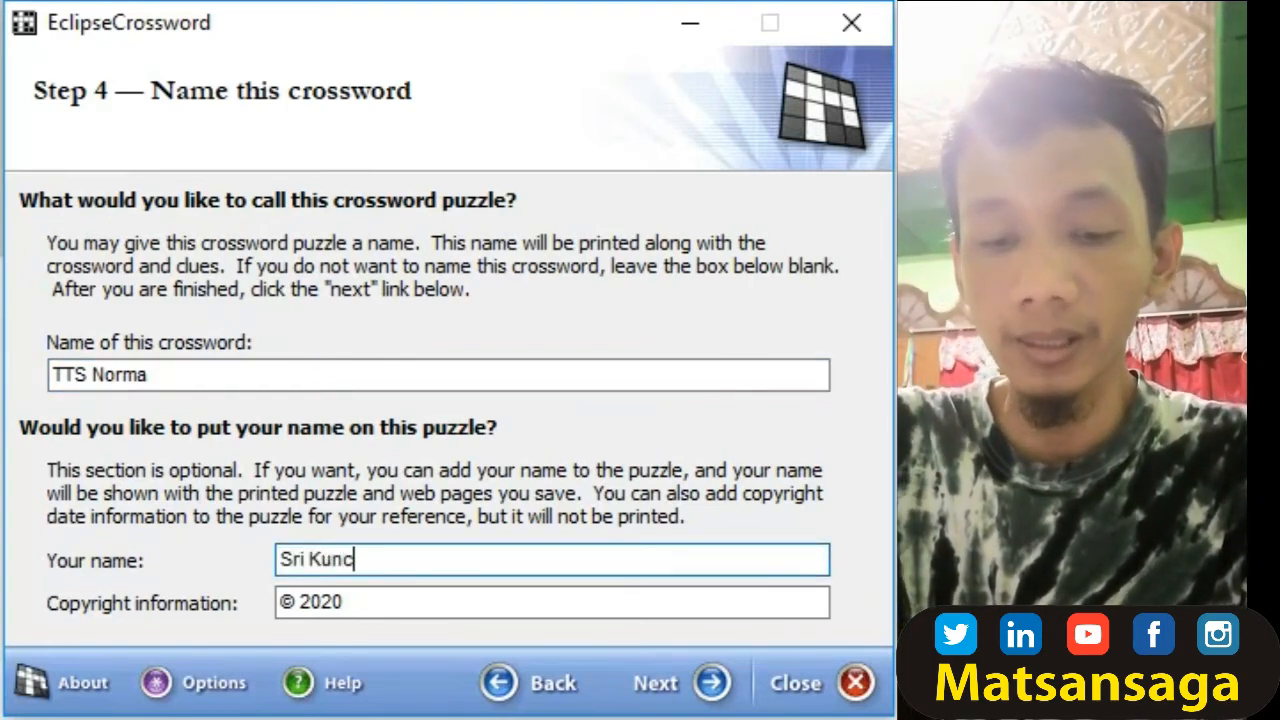
type("oro SP")
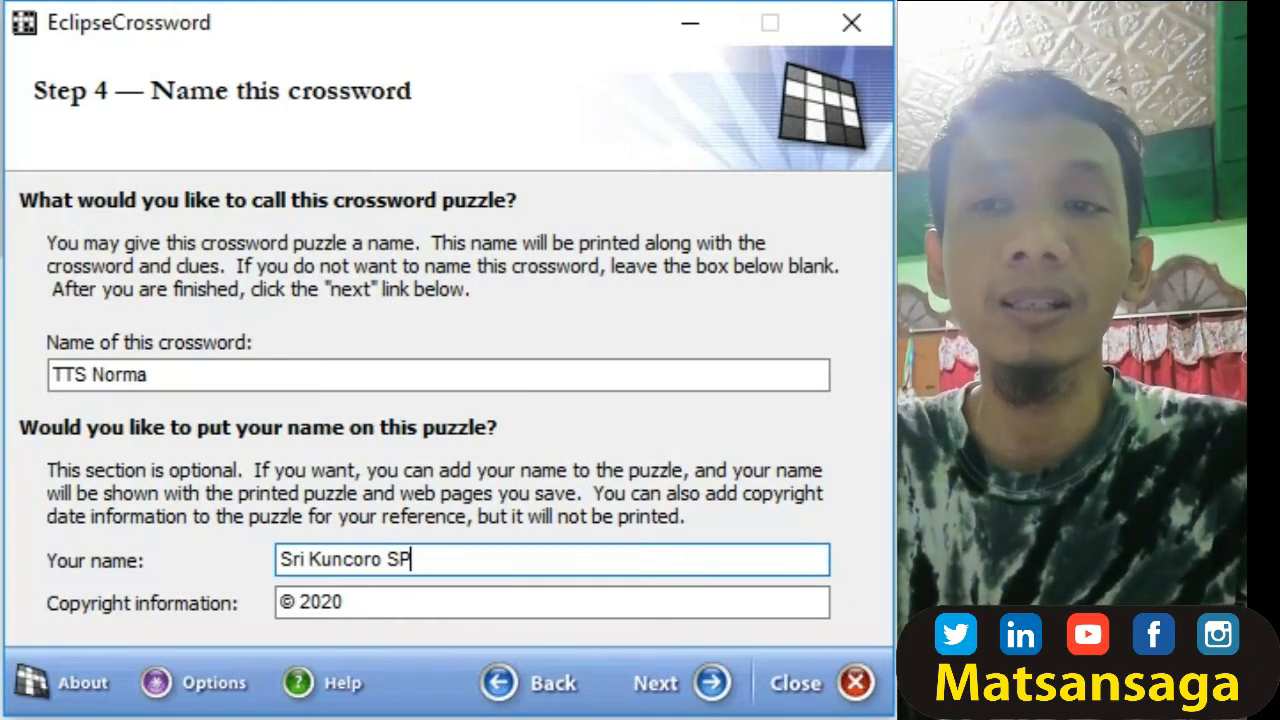
key("Return")
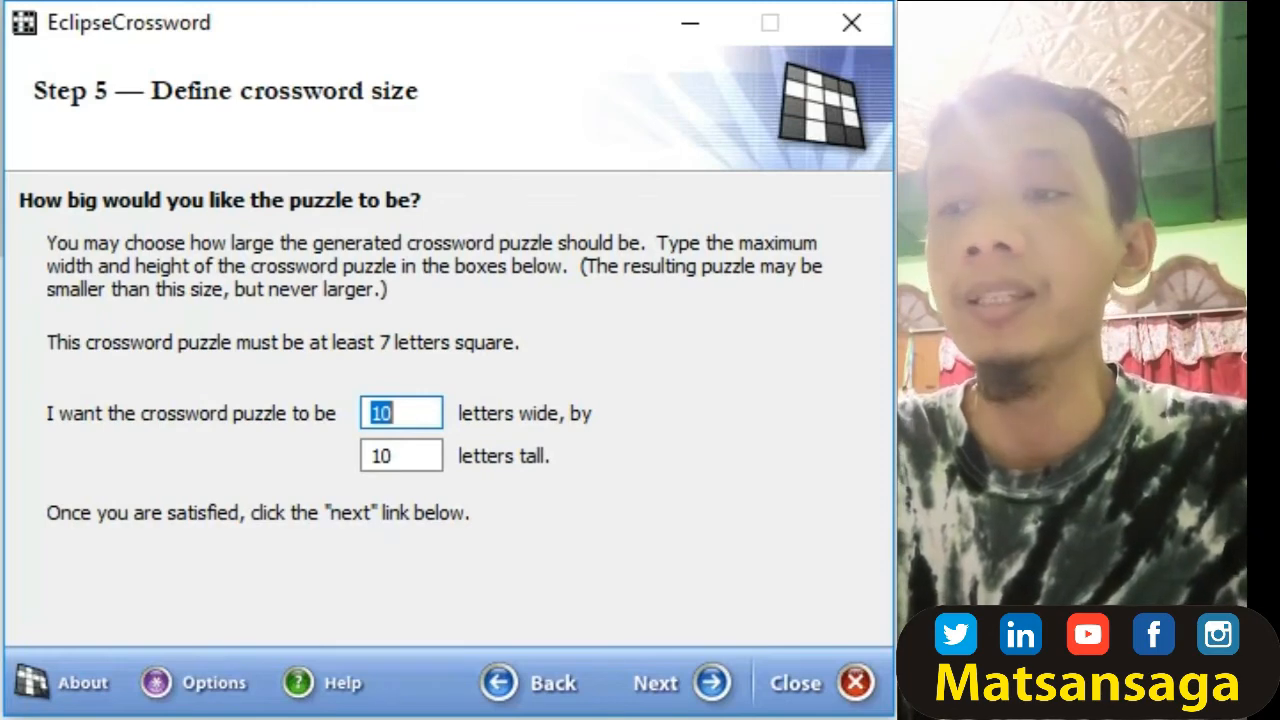
- Generate the crossword with a maximum size of 10 by 10 letters and regenerate its layout three times
key("Return")
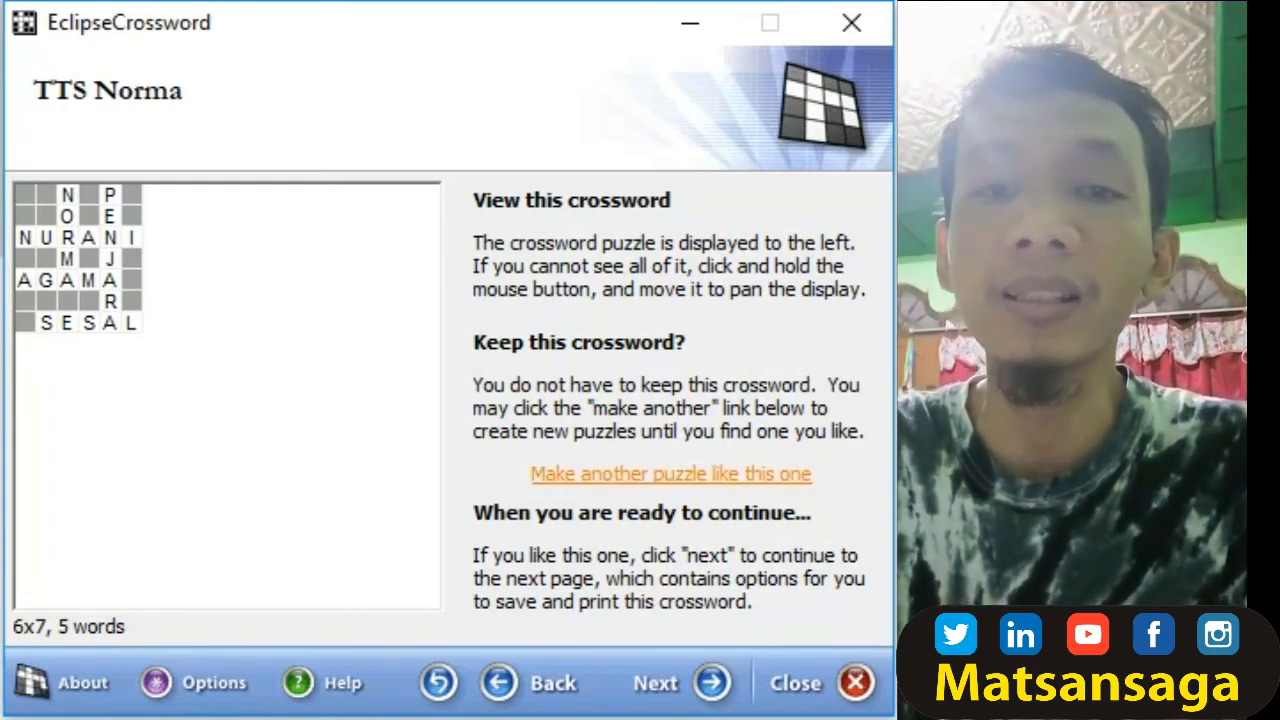
left_click(670, 473)
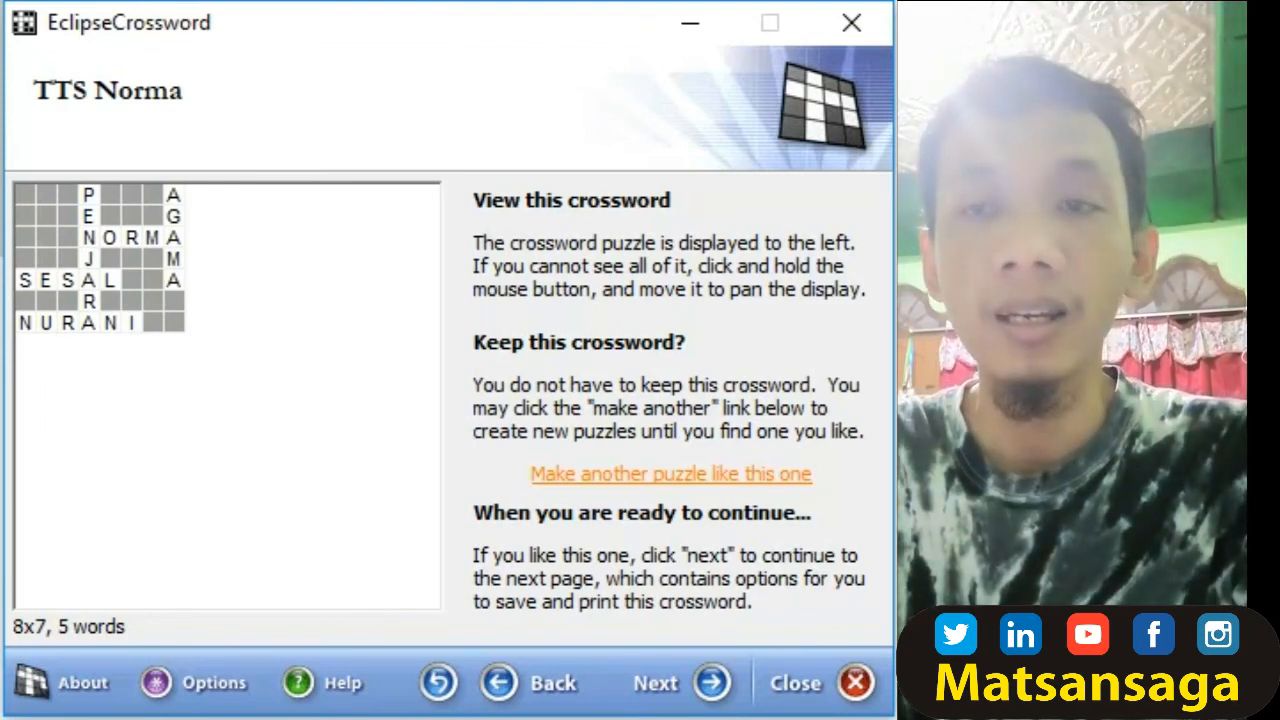
left_click(670, 473)
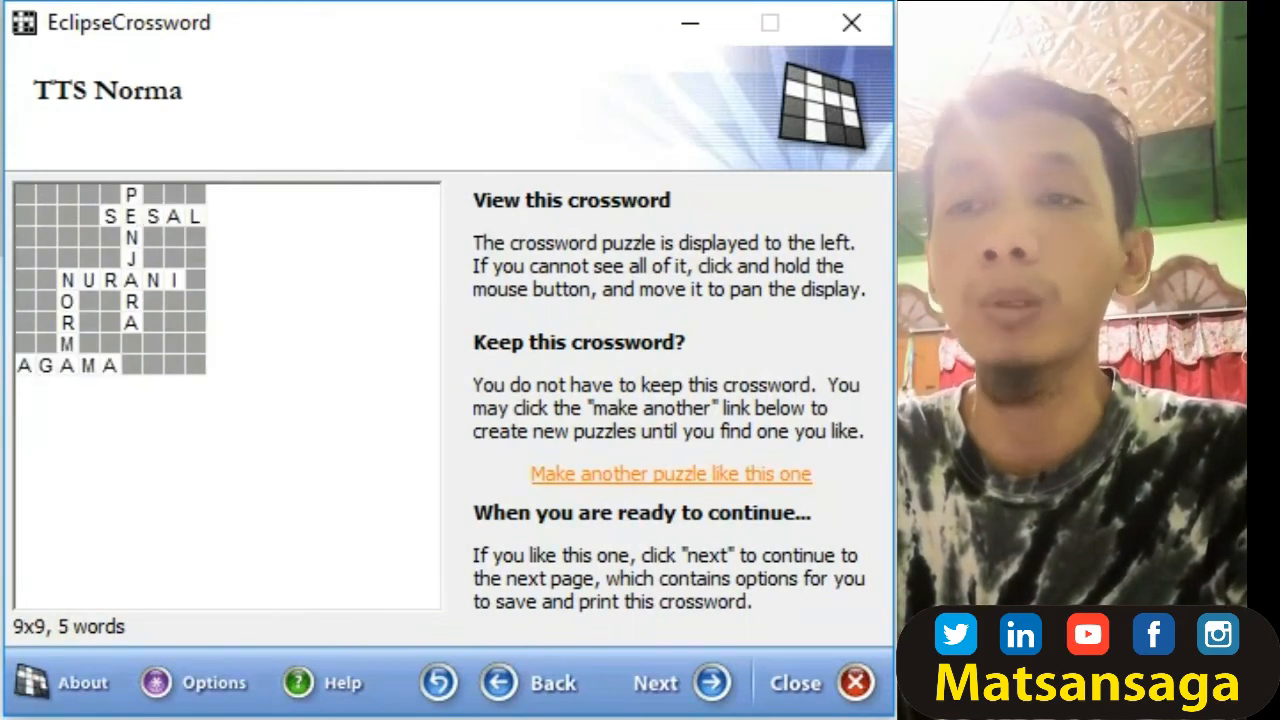
left_click(670, 474)
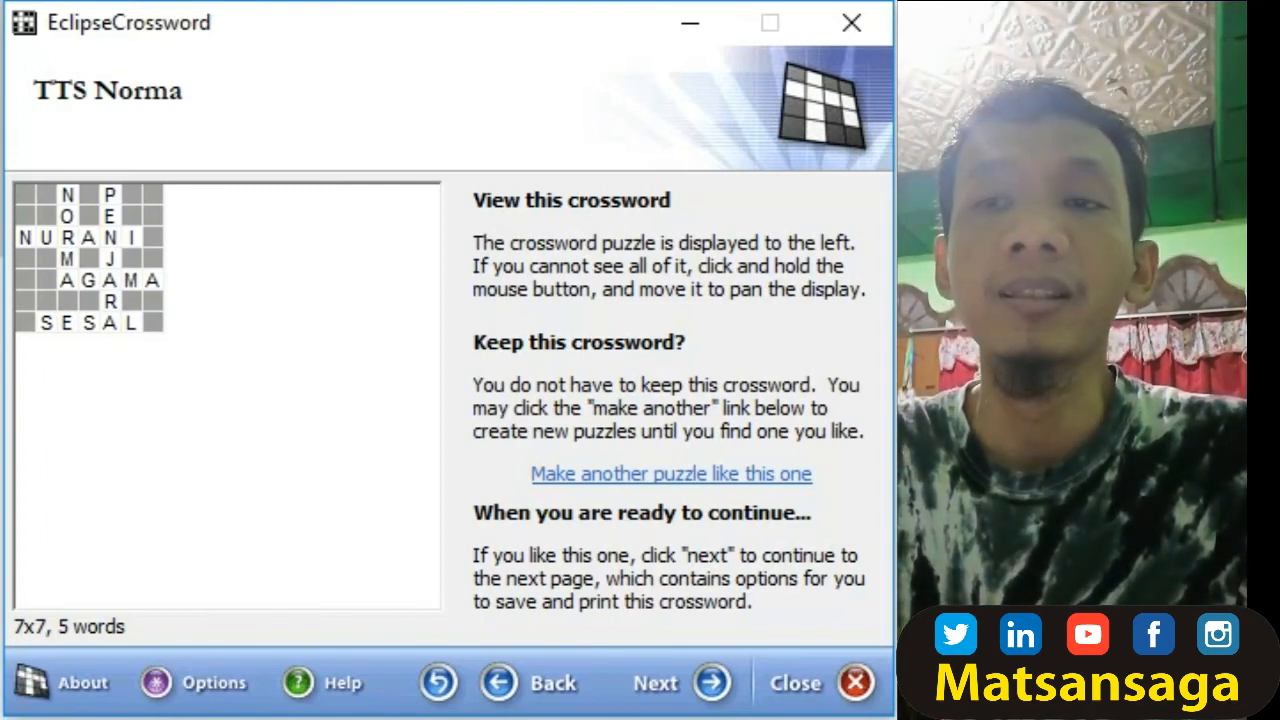
- Keep this layout and save the puzzle as an interactive JavaScript web page named "TTS Norma" in the Downloads folder
key("Return")
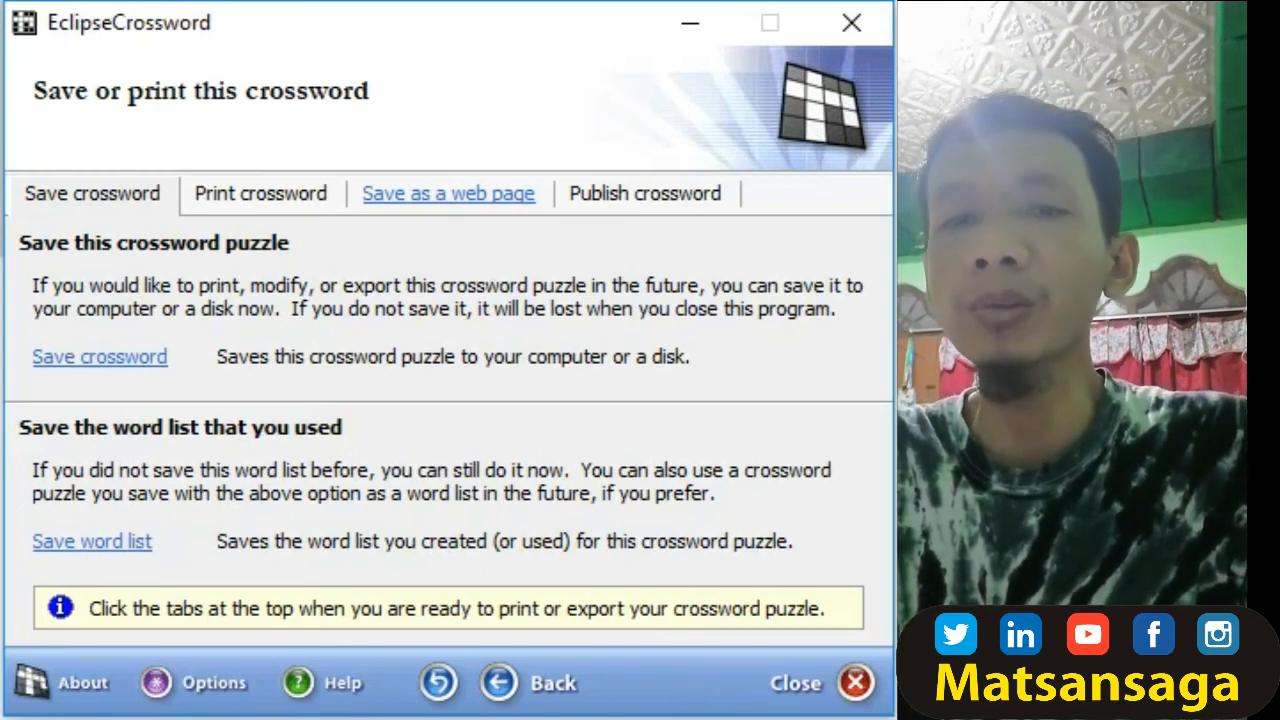
left_click(448, 193)
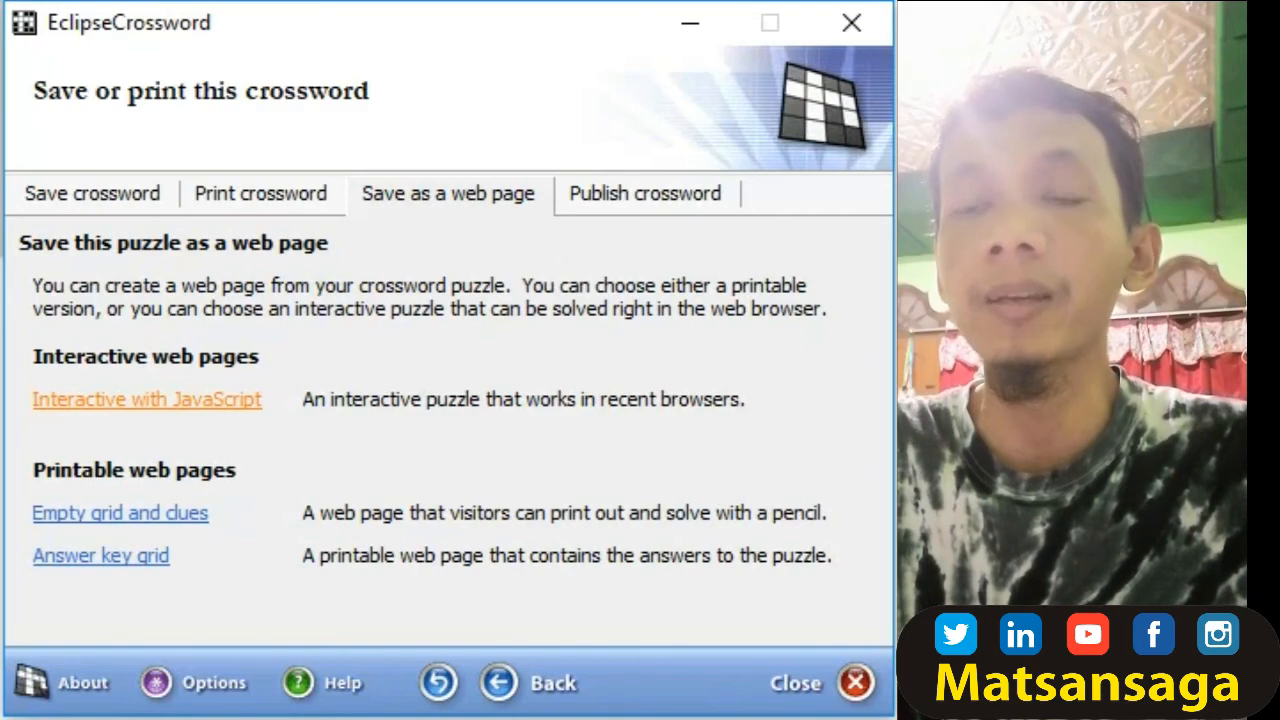
left_click(147, 402)
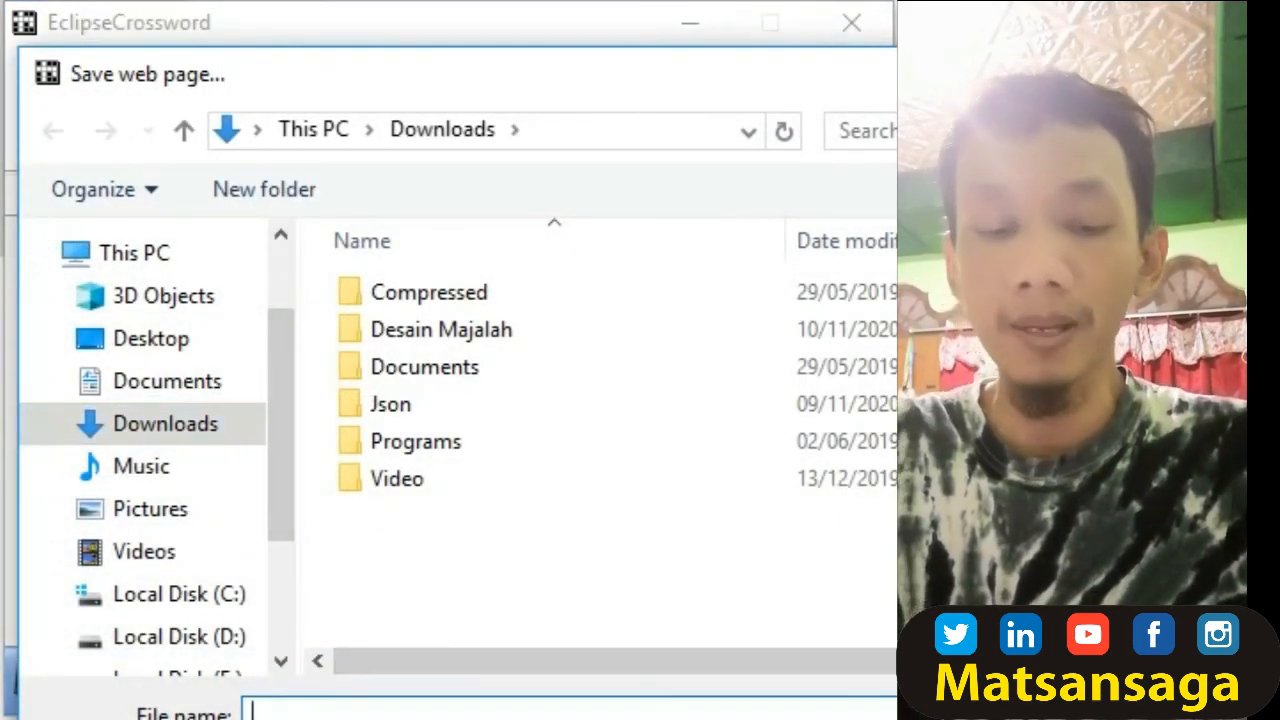
type("TTS Nor")
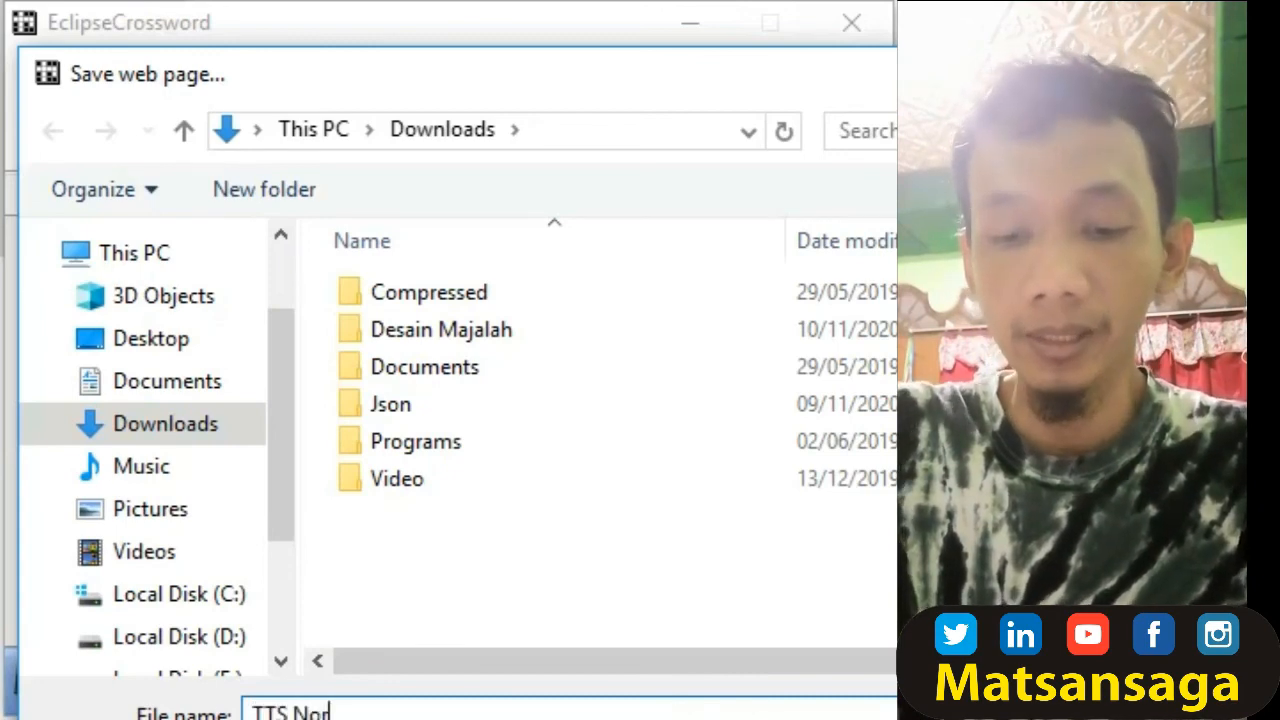
type("mal")
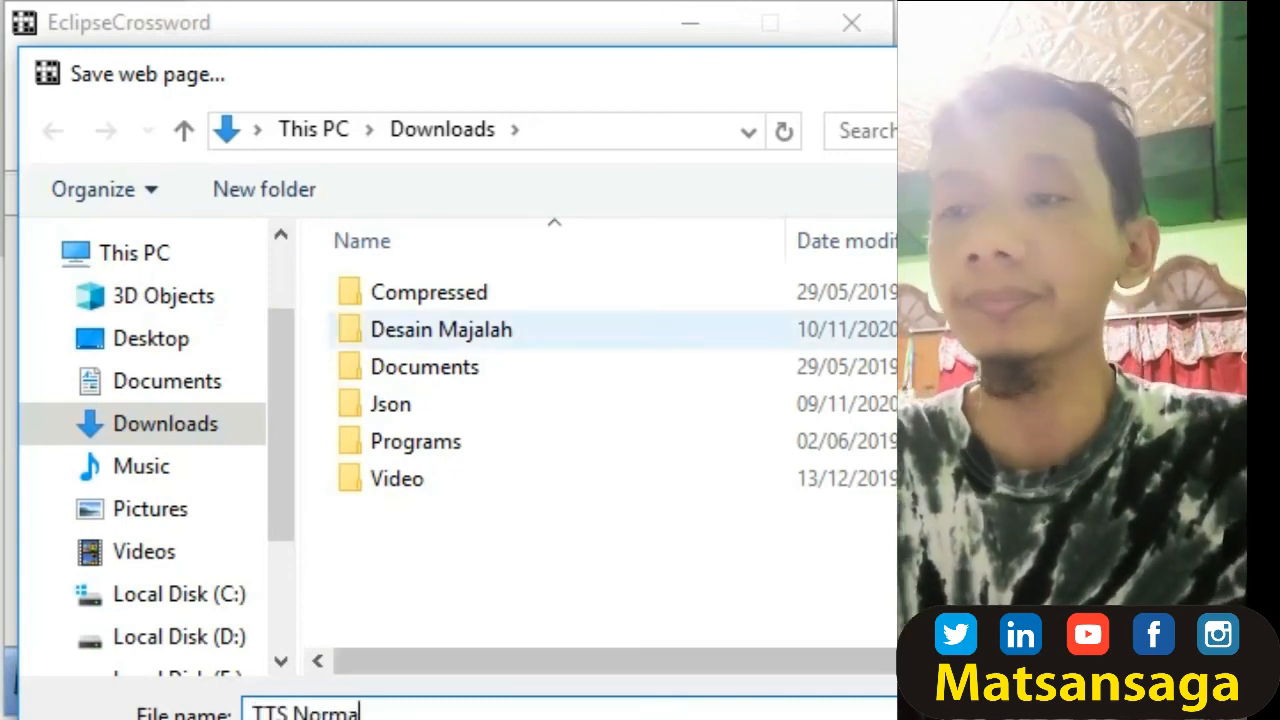